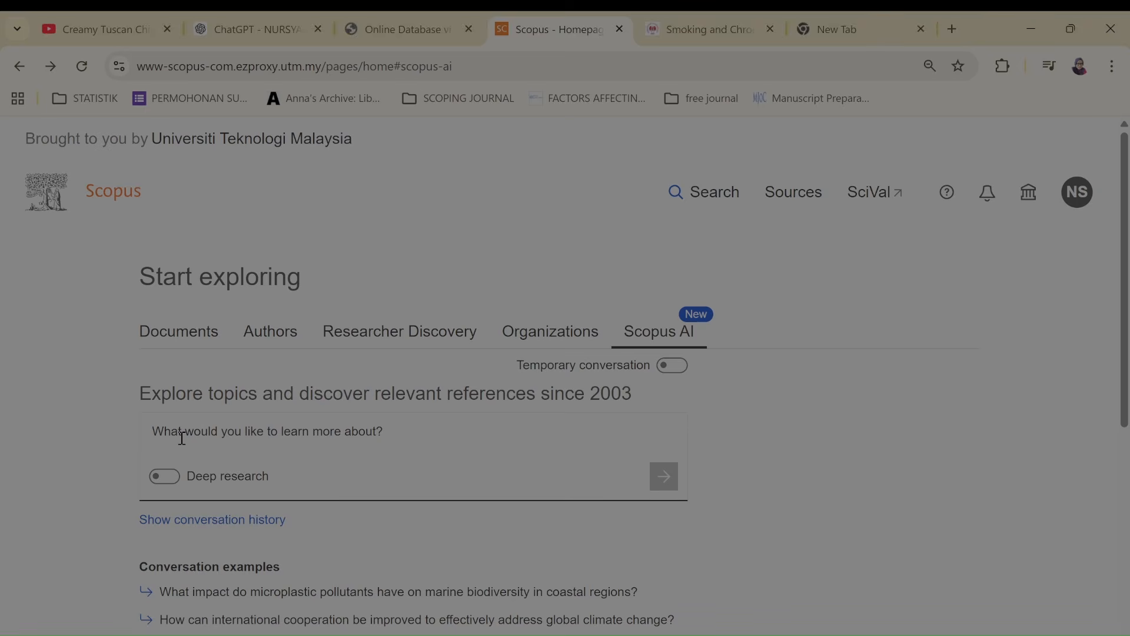
# Ask Scopus AI the question "Does smoking affect health?" with Deep research left off
pyautogui.click(182, 438)
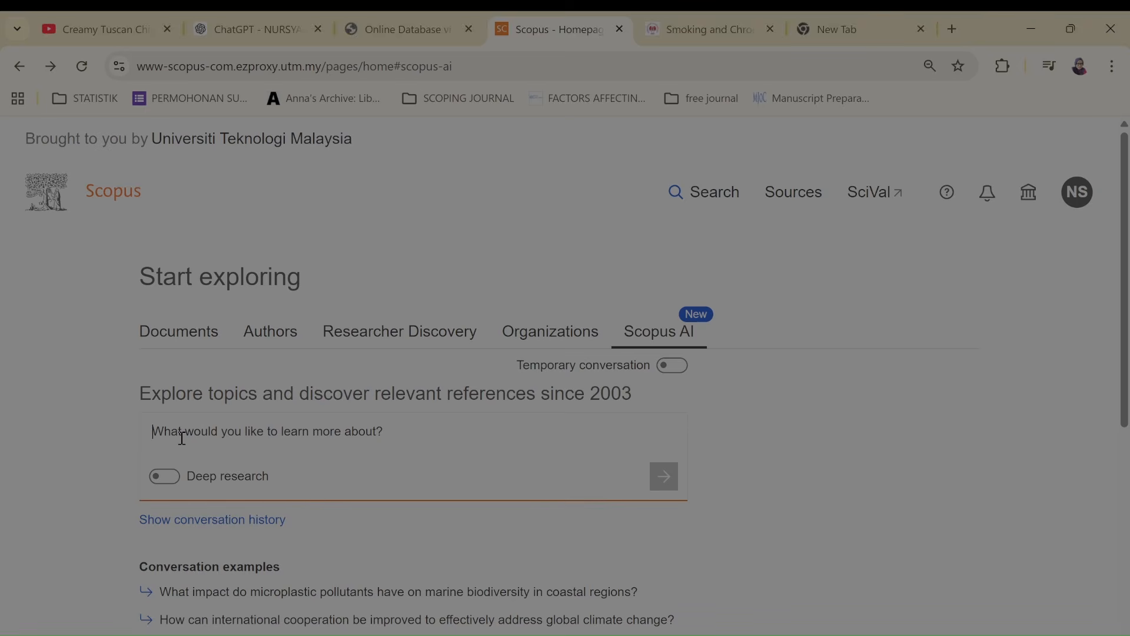
pyautogui.write('Does sm')
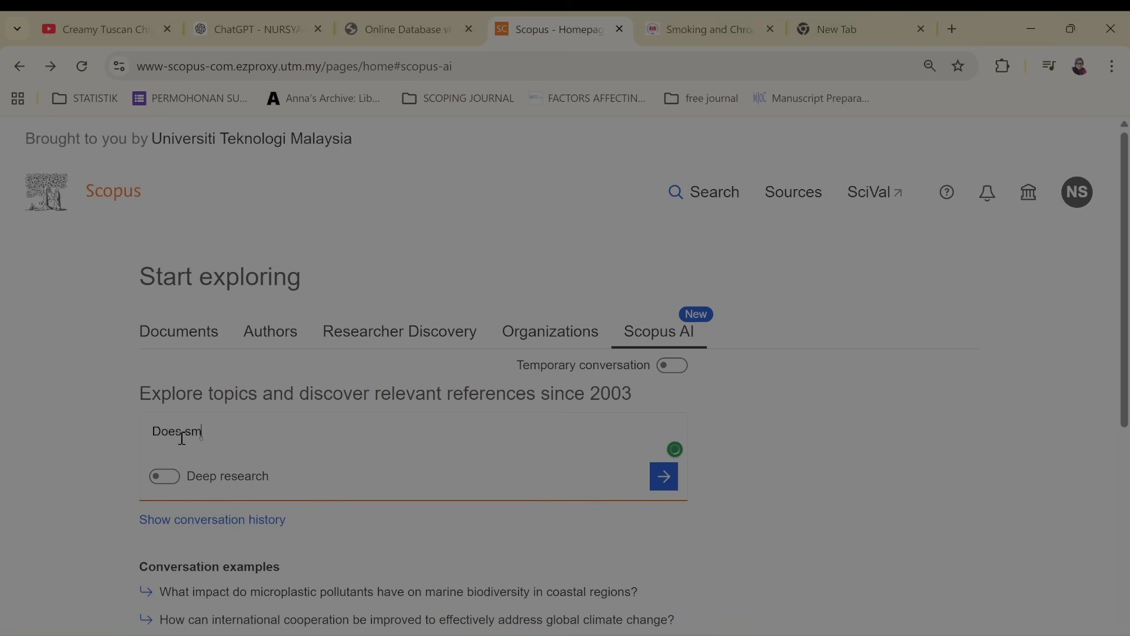
pyautogui.write('oking affect heal')
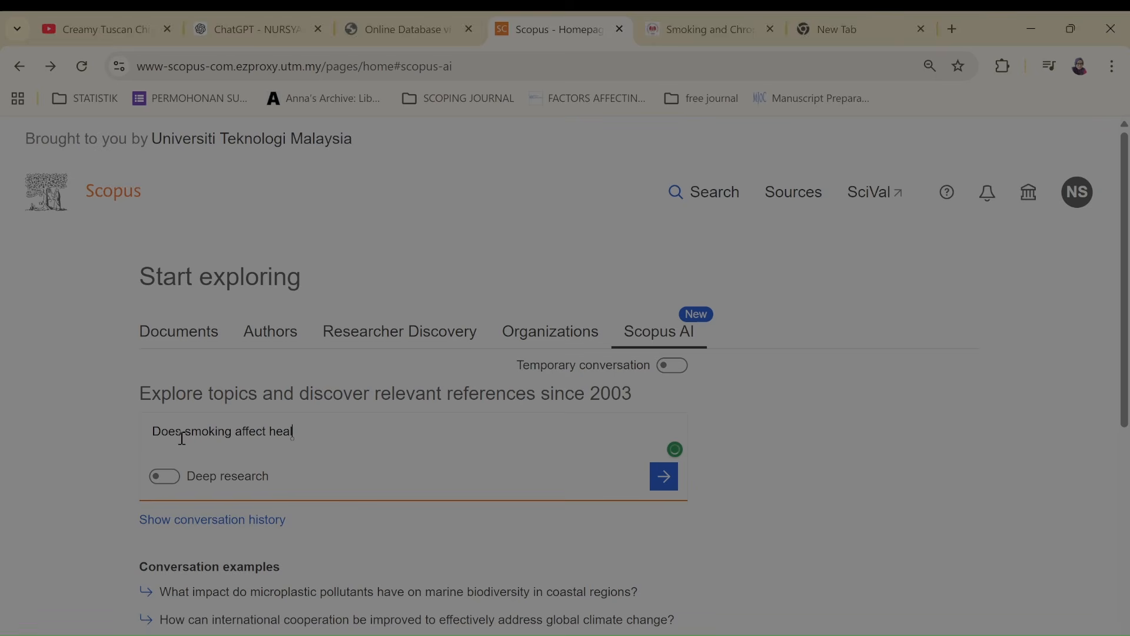
pyautogui.write('th?')
pyautogui.click(668, 477)
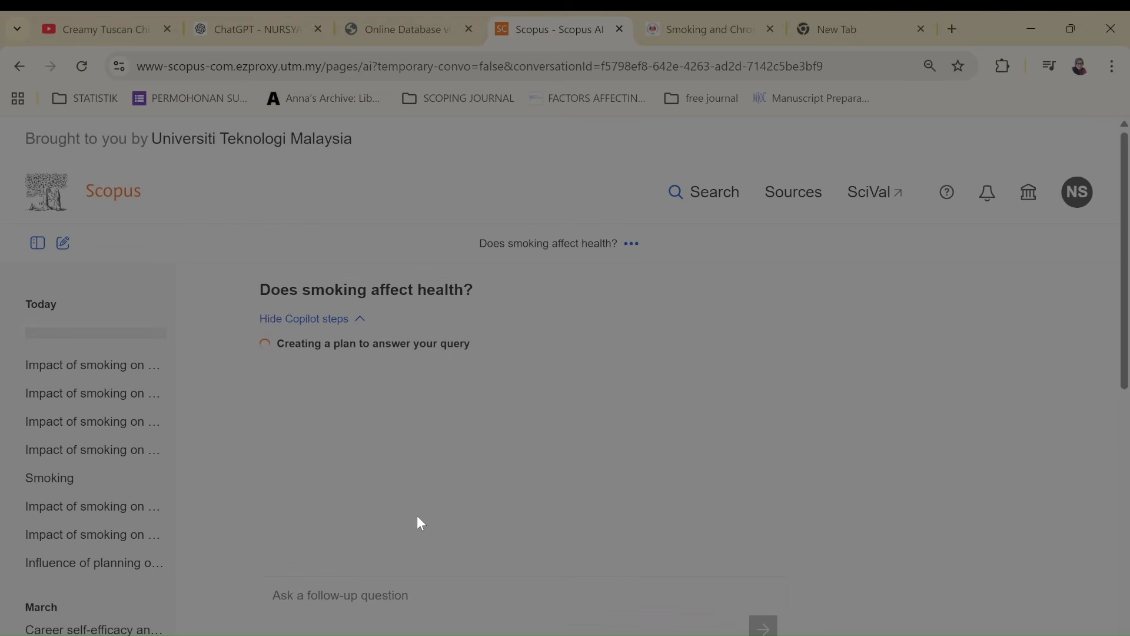
# Hide the list of past conversations and expand the Copilot steps behind the smoking answer
pyautogui.click(37, 242)
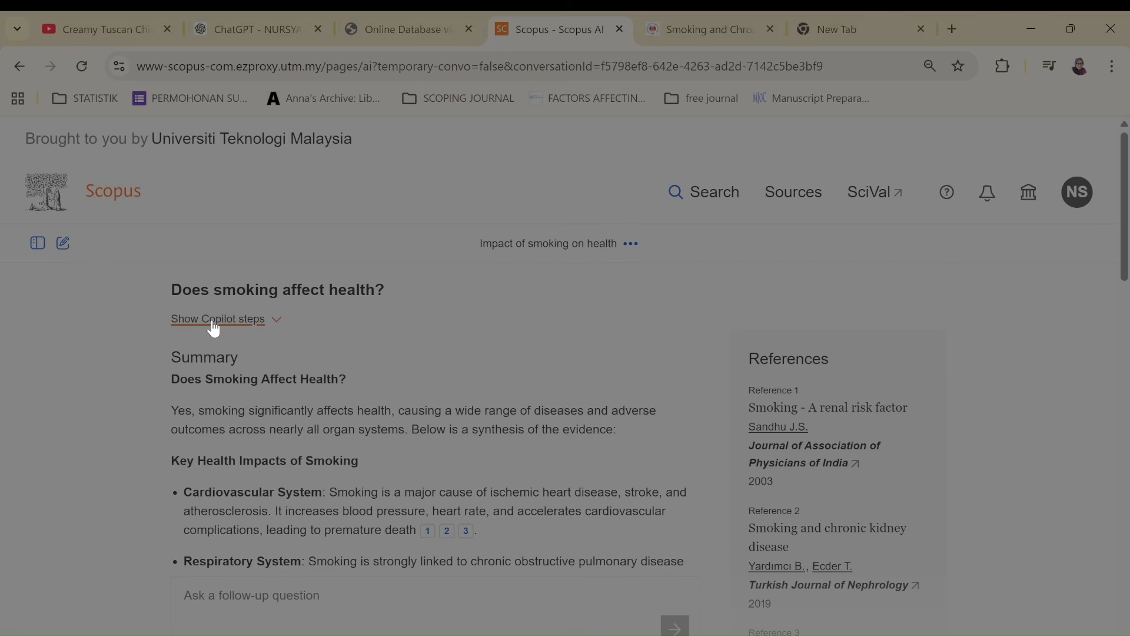
pyautogui.click(239, 323)
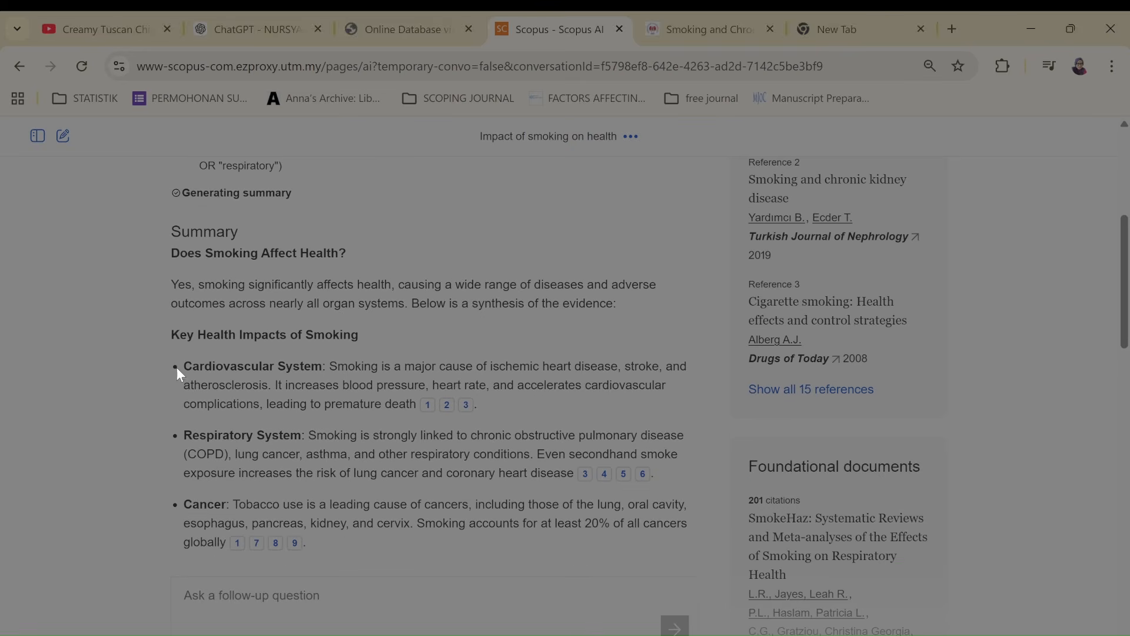
# Open the PDF link of reference 2, cited under Cardiovascular System, by way of its Scopus document details
pyautogui.click(446, 406)
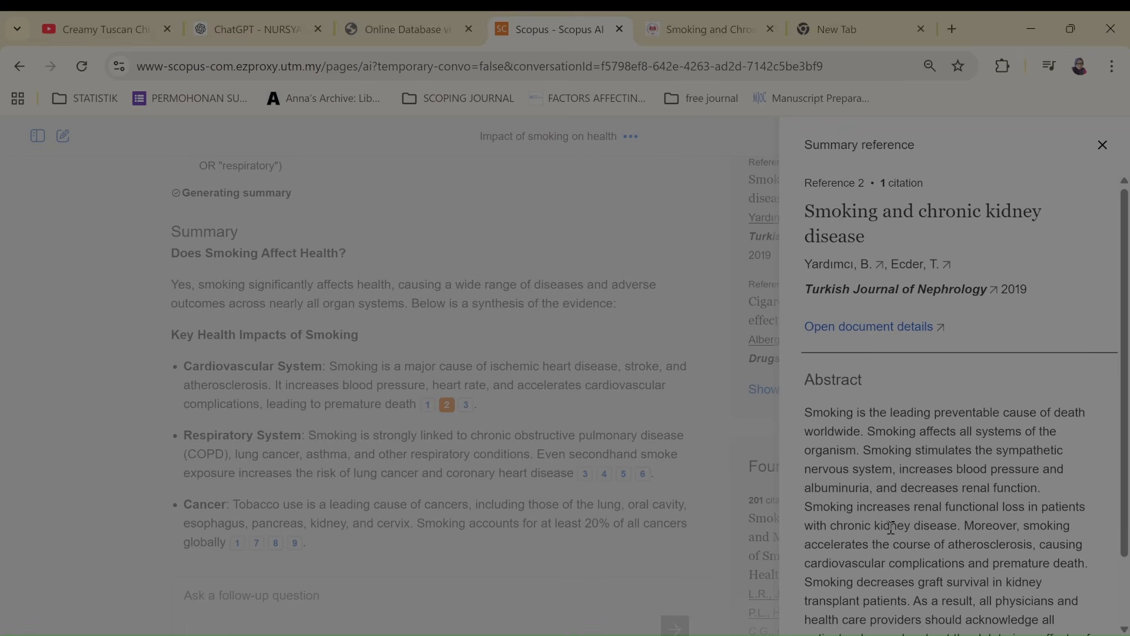
pyautogui.scroll(-1, 891, 528)
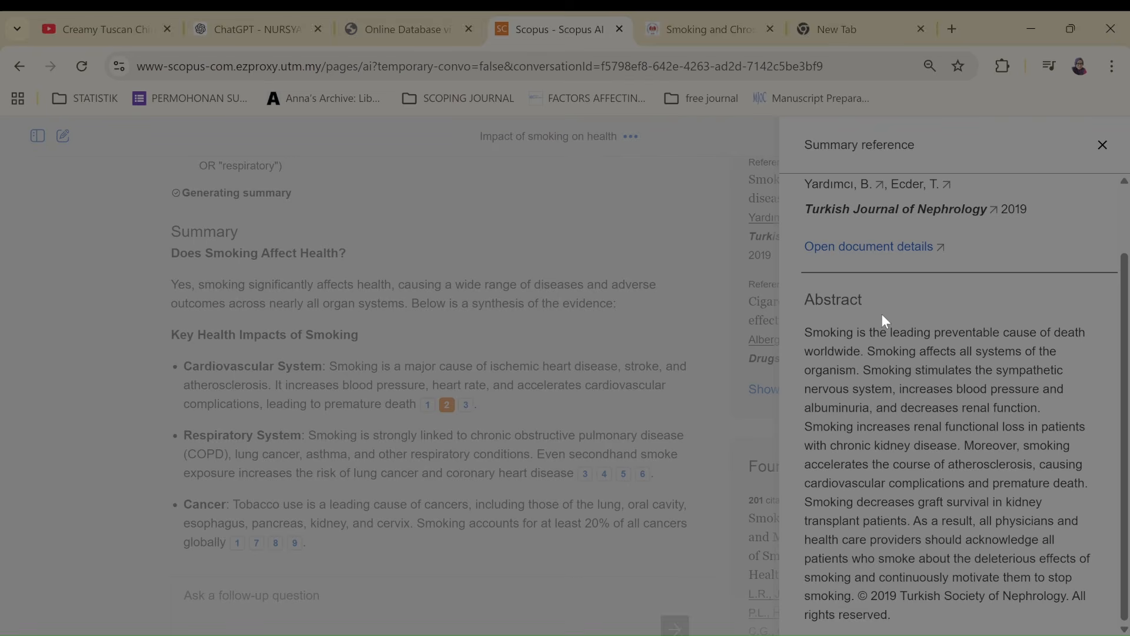
pyautogui.click(851, 252)
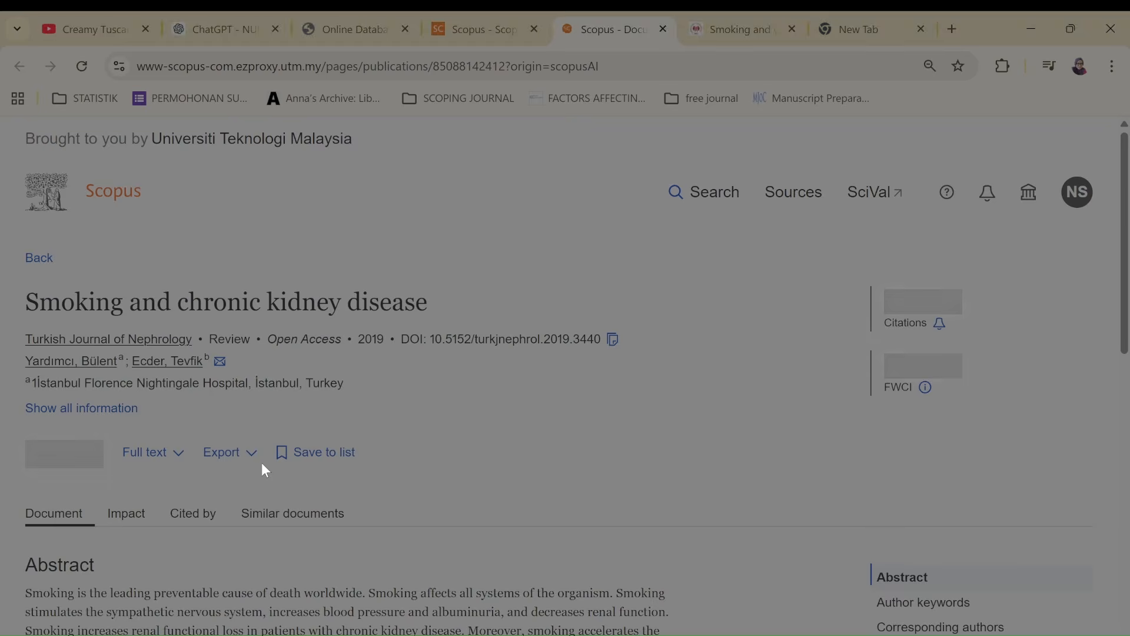
pyautogui.scroll(-1, 55, 378)
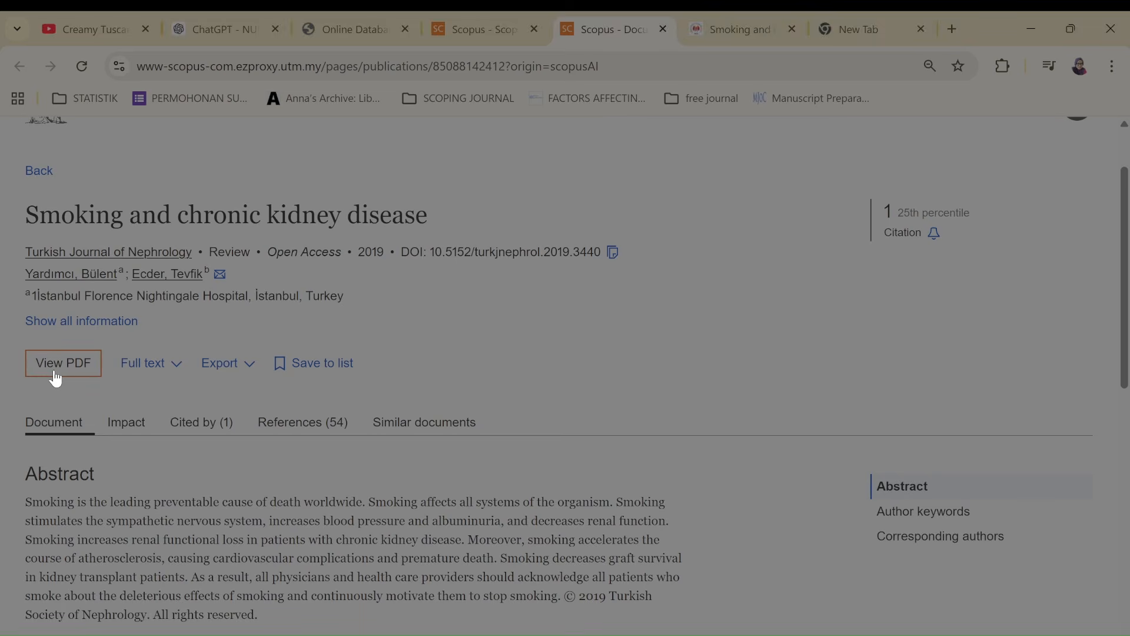
pyautogui.click(55, 375)
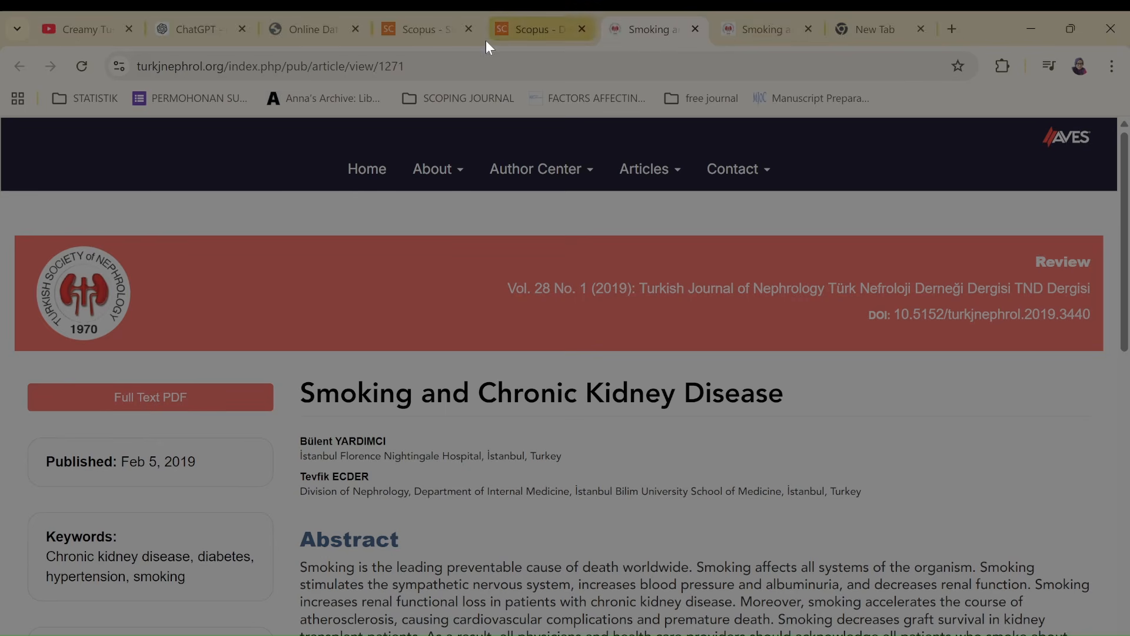
# Return to the article's Scopus record and examine its full-text options, abstract and author keywords
pyautogui.click(518, 30)
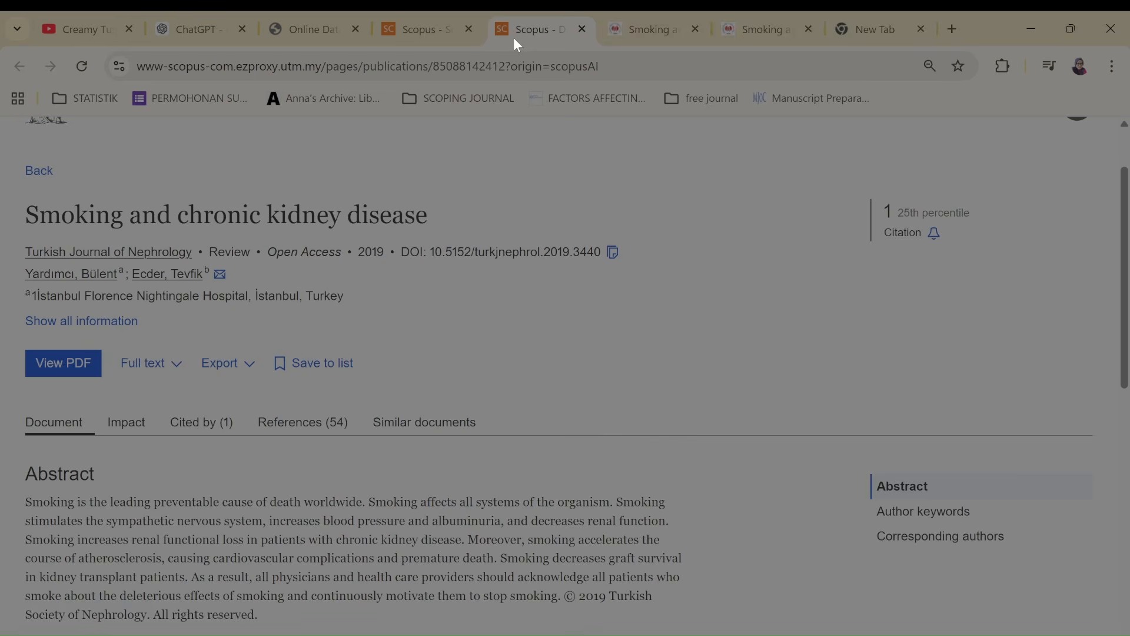
pyautogui.click(158, 370)
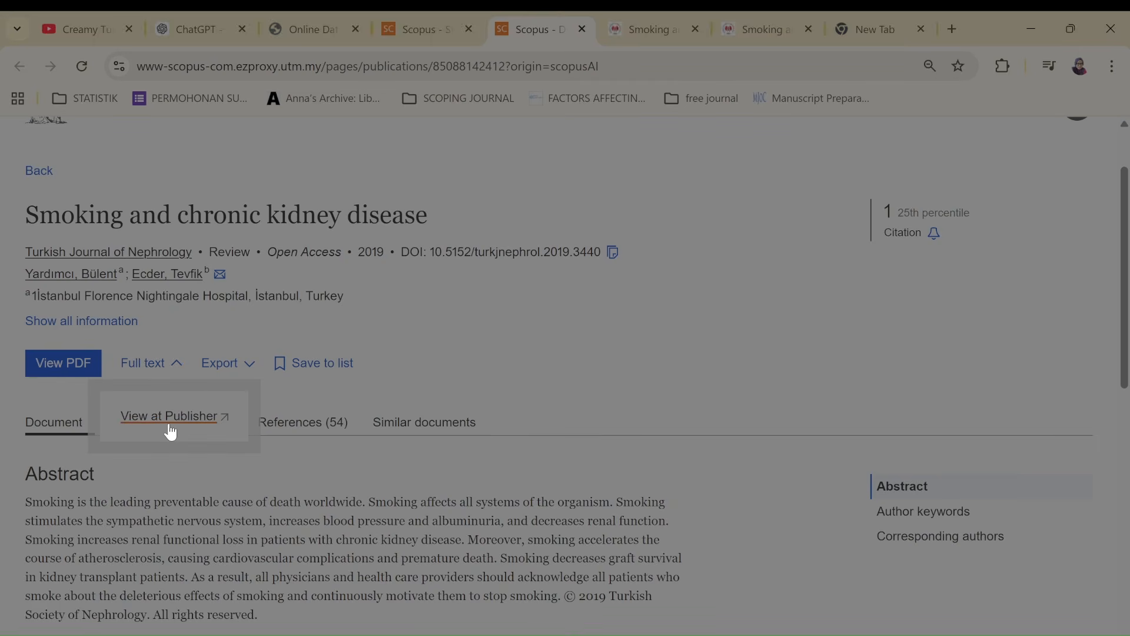
pyautogui.click(388, 483)
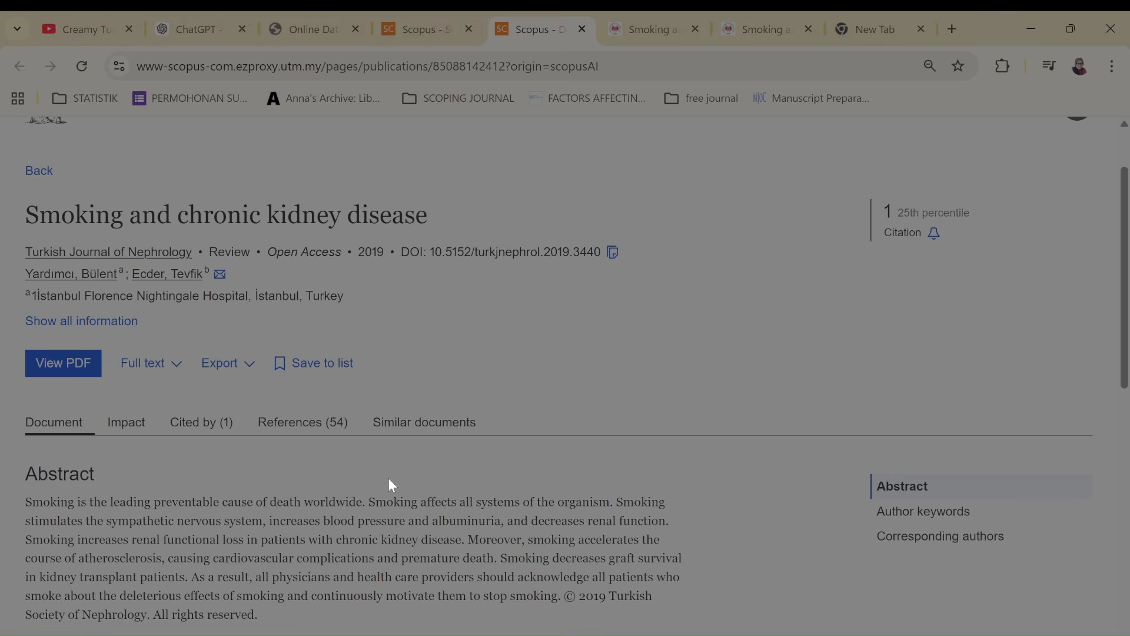
pyautogui.scroll(-8, 143, 449)
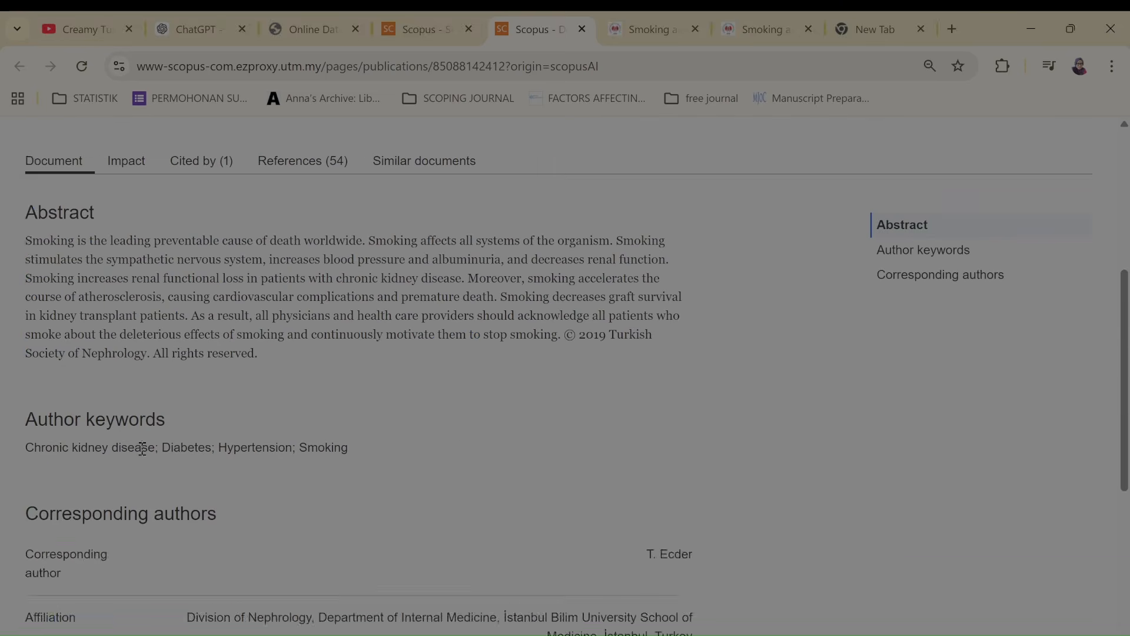
pyautogui.scroll(5, 149, 497)
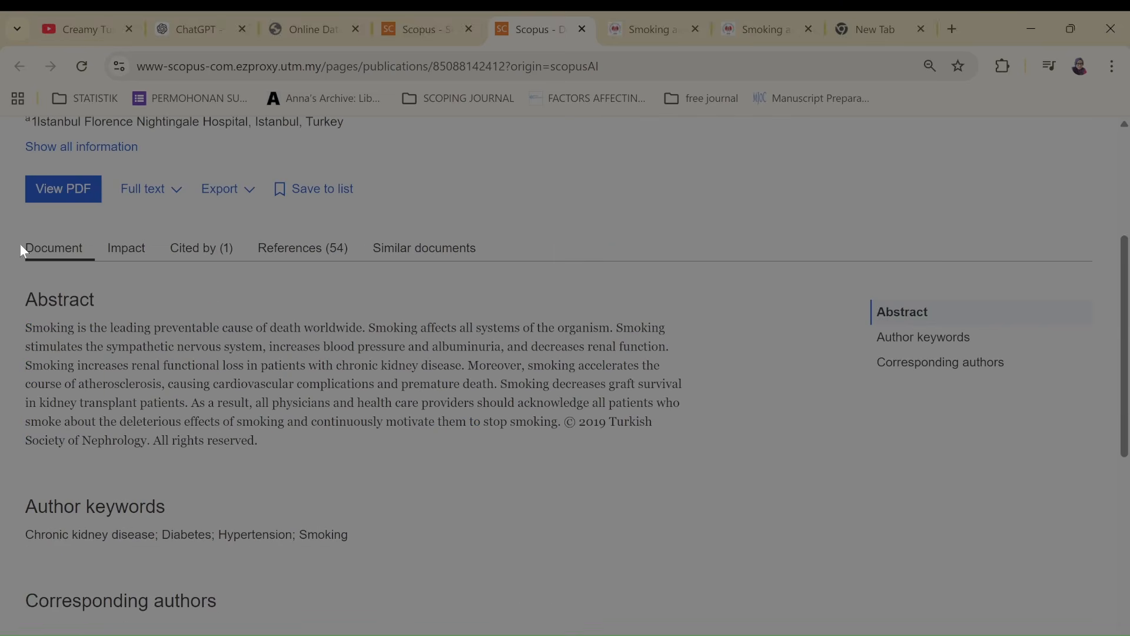
# Go back to the Scopus AI answer, close the reference details and read through the summary to its conclusion
pyautogui.click(426, 30)
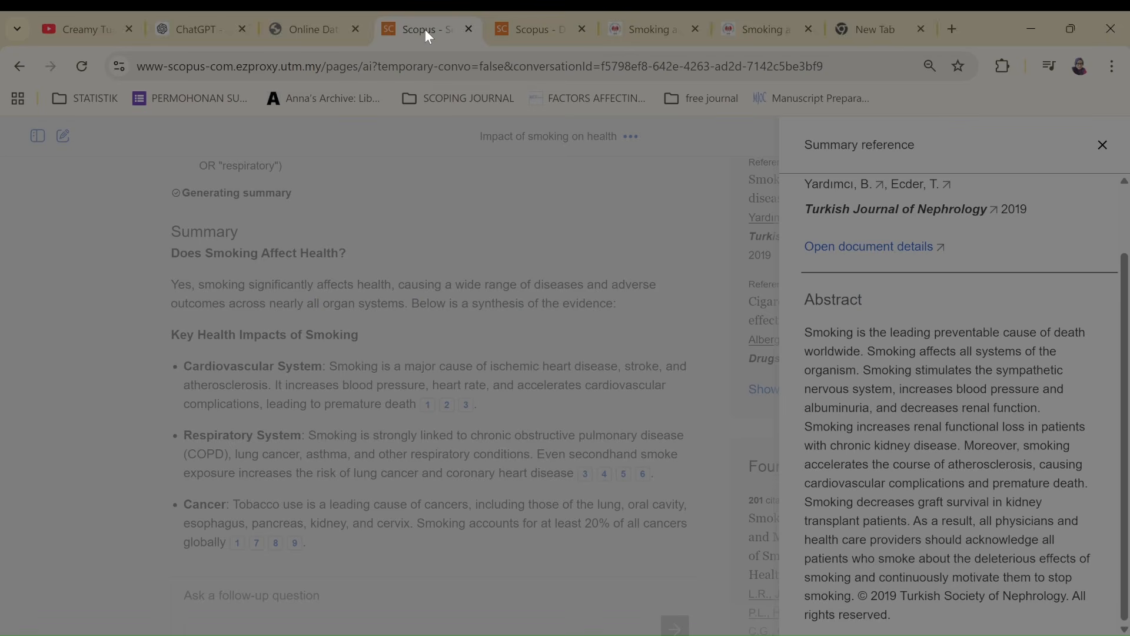
pyautogui.click(1103, 145)
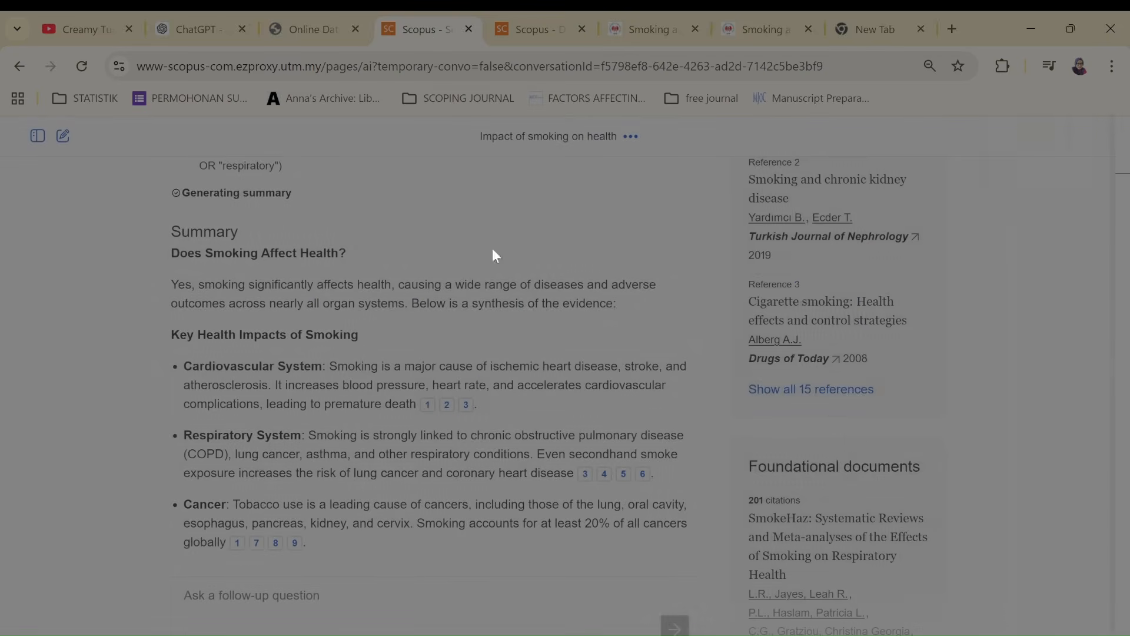
pyautogui.scroll(3, 6, 388)
pyautogui.scroll(-3, 6, 386)
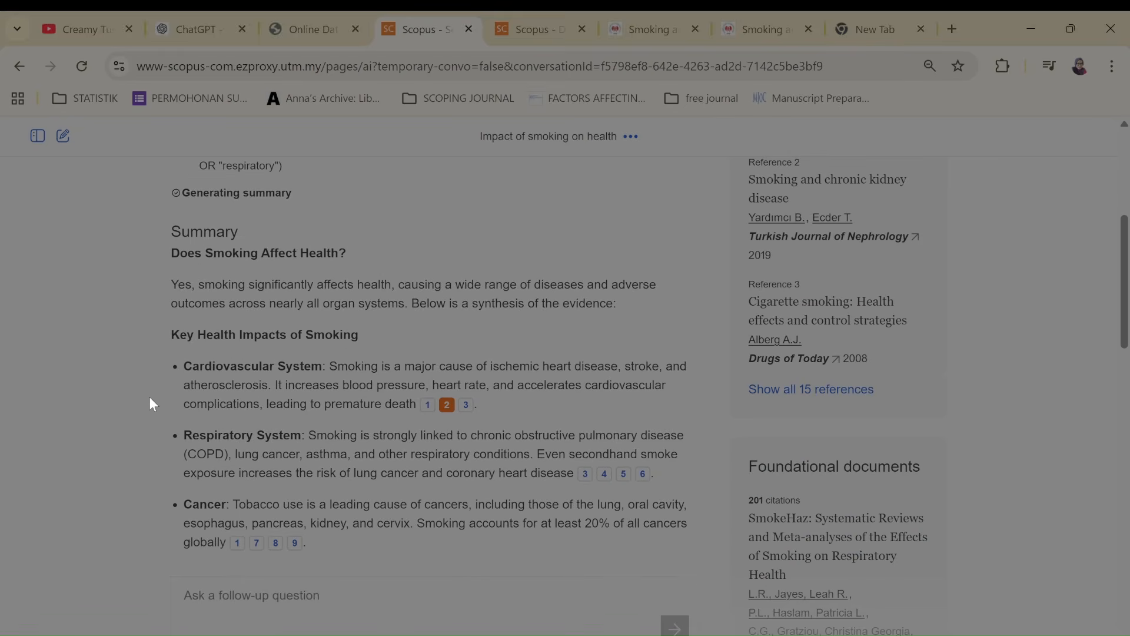
pyautogui.scroll(-9, 149, 402)
pyautogui.scroll(-3, 151, 404)
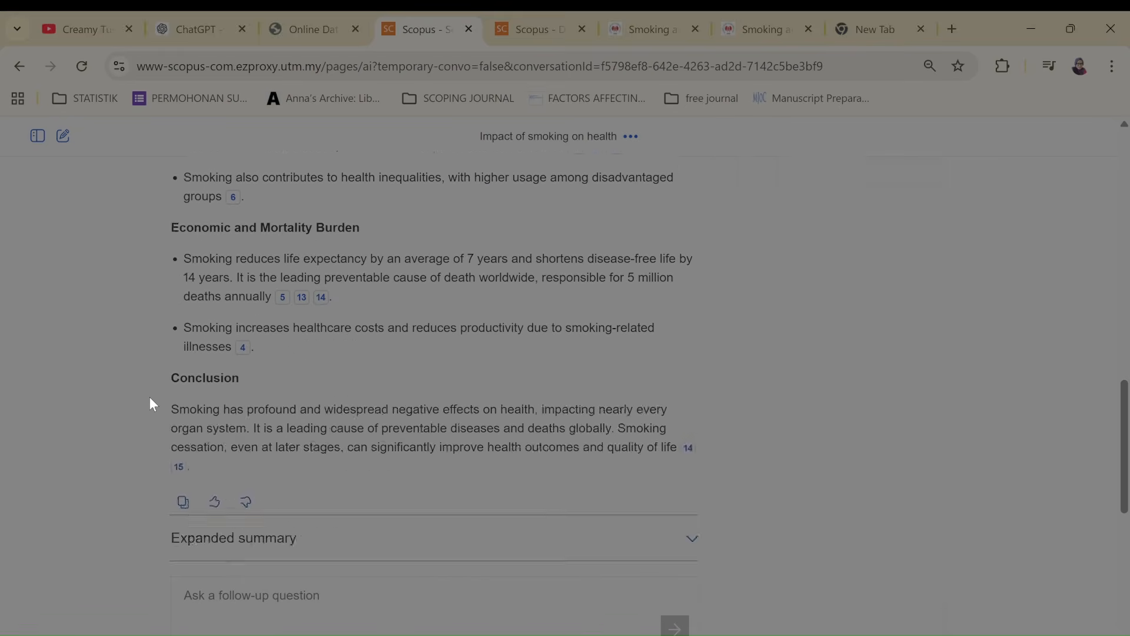
pyautogui.scroll(15, 151, 404)
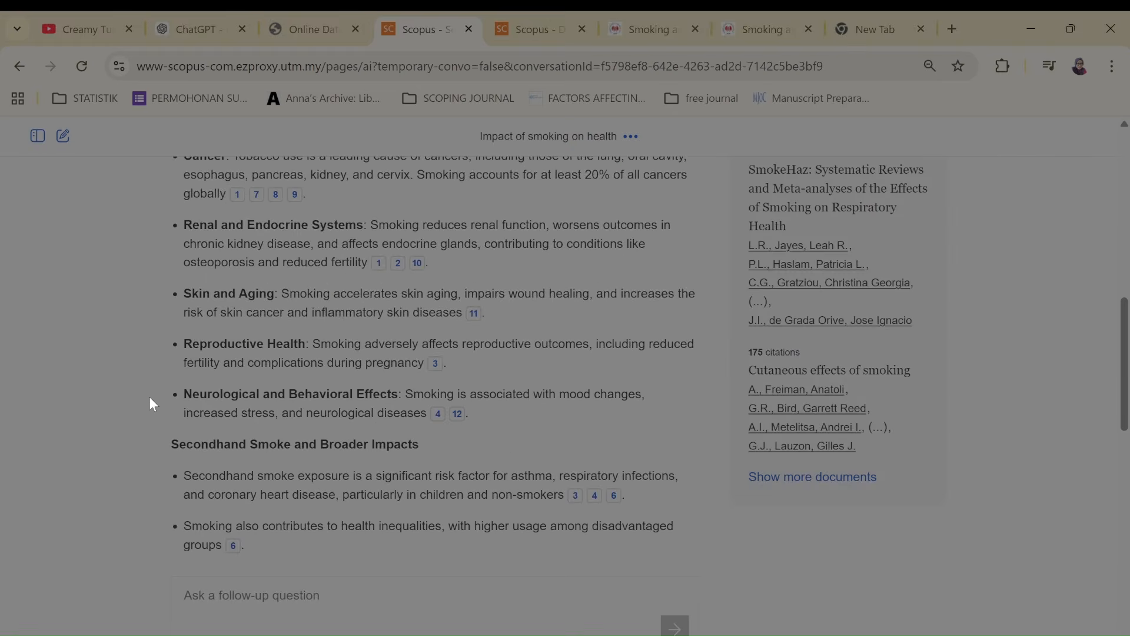
pyautogui.scroll(-9, 206, 442)
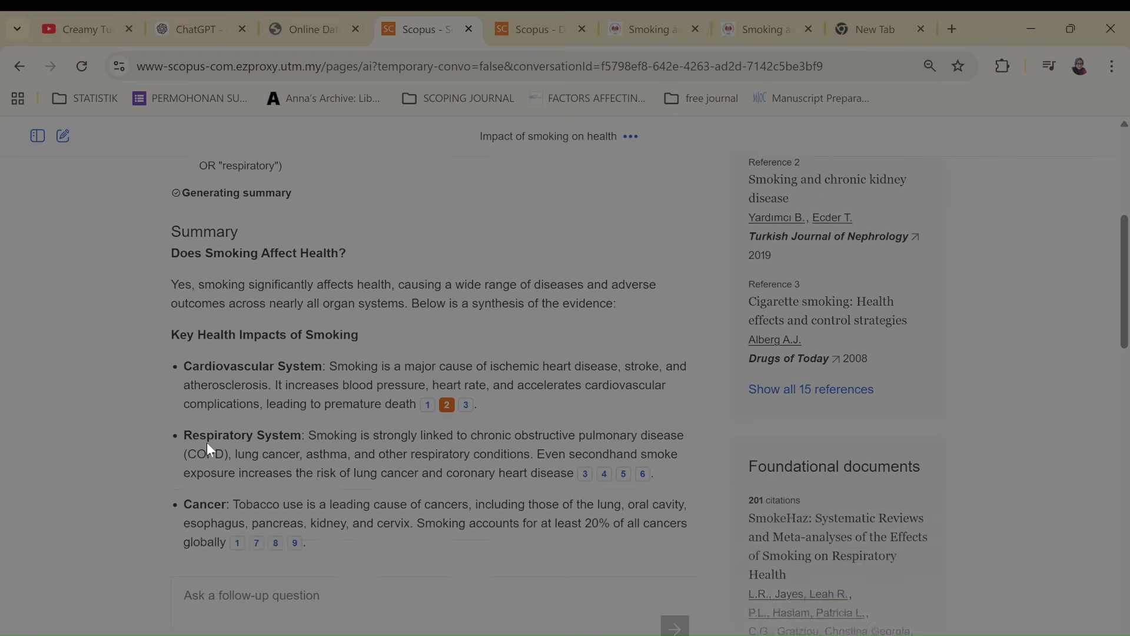
pyautogui.scroll(-3, 206, 436)
pyautogui.scroll(15, 206, 436)
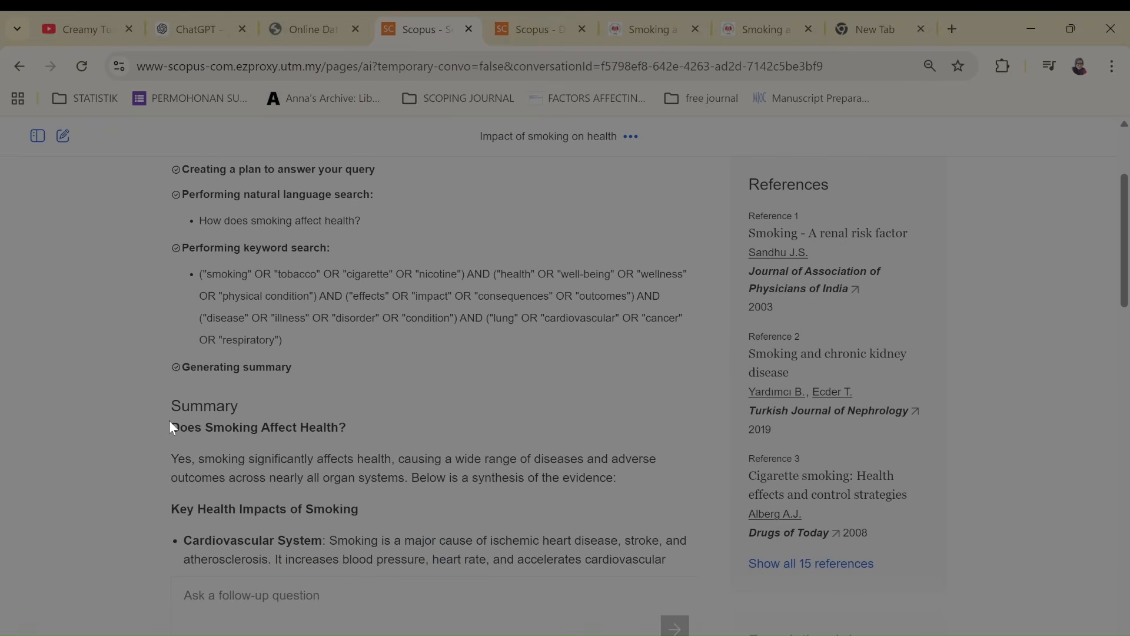
pyautogui.scroll(-5, 190, 420)
# Copy the Scopus AI summary text from the heading "Does Smoking Affect Health?" through the Conclusion
pyautogui.scroll(-1, 253, 436)
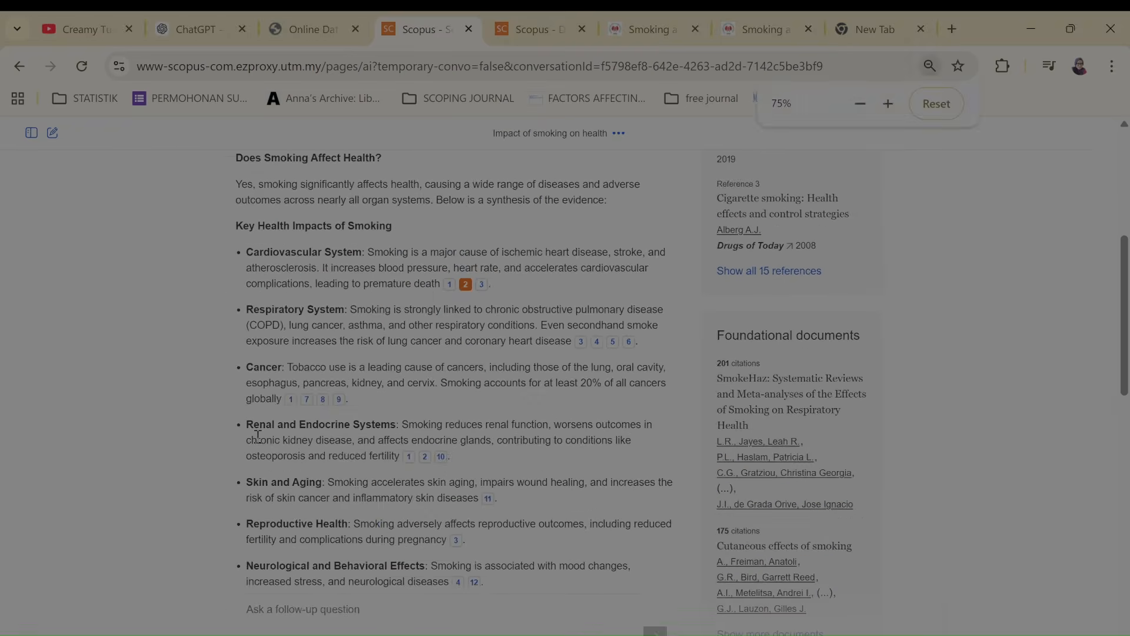
pyautogui.scroll(-1, 257, 436)
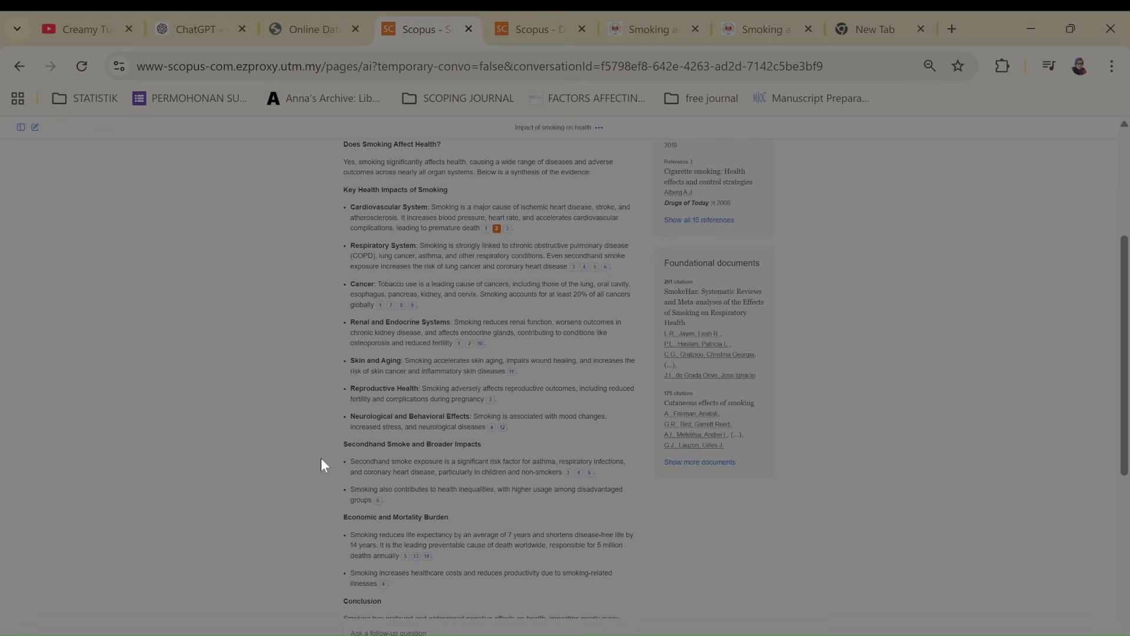
pyautogui.scroll(2, 320, 458)
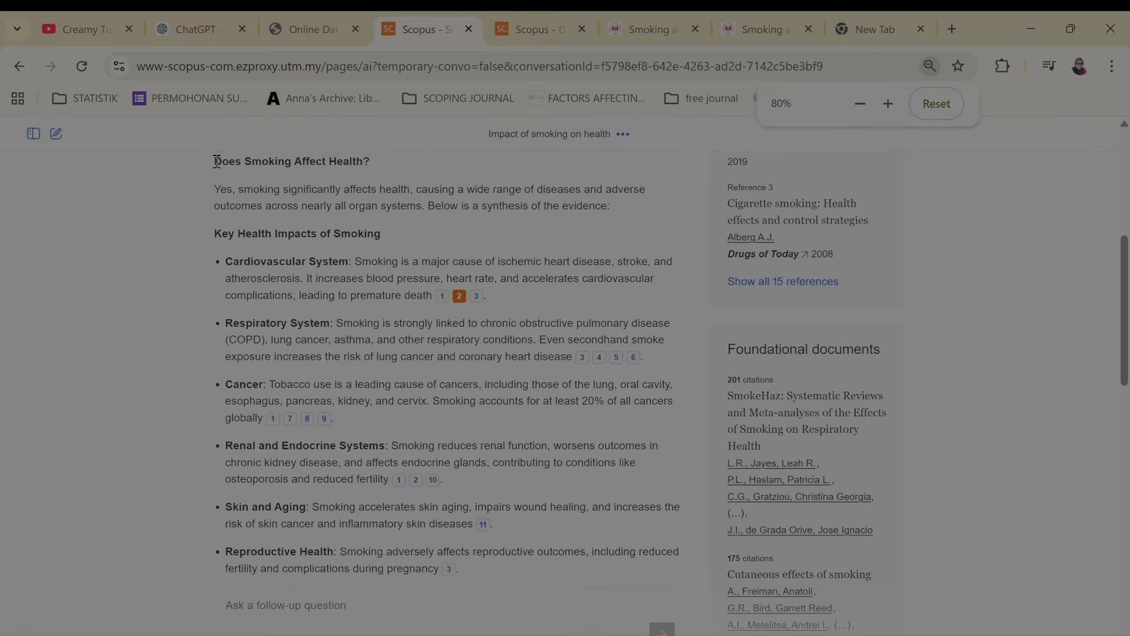
pyautogui.moveTo(217, 158)
pyautogui.mouseDown()
pyautogui.moveTo(400, 430)
pyautogui.moveTo(396, 531)
pyautogui.moveTo(298, 537)
pyautogui.moveTo(353, 518)
pyautogui.moveTo(510, 543)
pyautogui.mouseUp()
pyautogui.rightClick(285, 383)
pyautogui.click(301, 390)
# Switch to ChatGPT and send the prompt "Write draft article on this topic:" followed by the copied Scopus AI summary
pyautogui.click(161, 30)
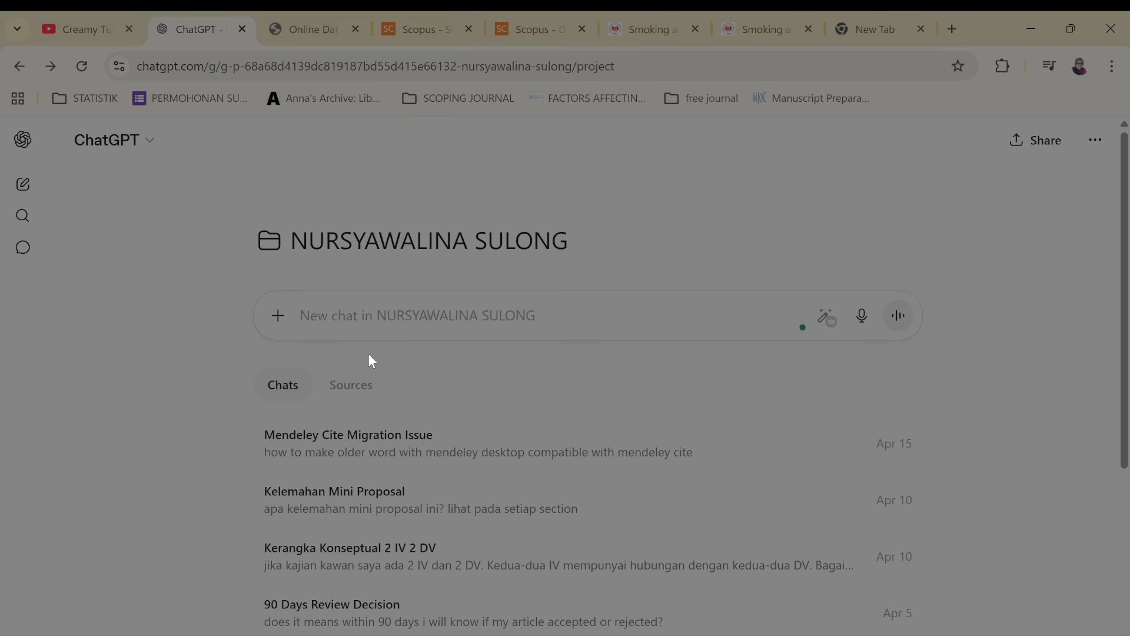
pyautogui.click(342, 315)
pyautogui.write('Write a')
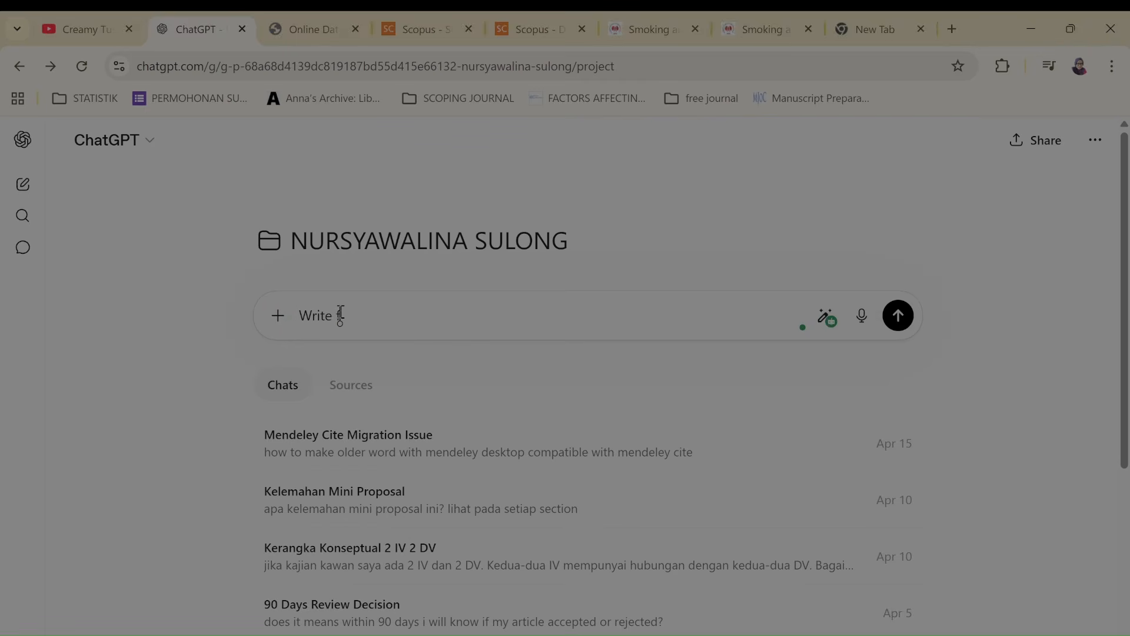
pyautogui.write('raft article on this top')
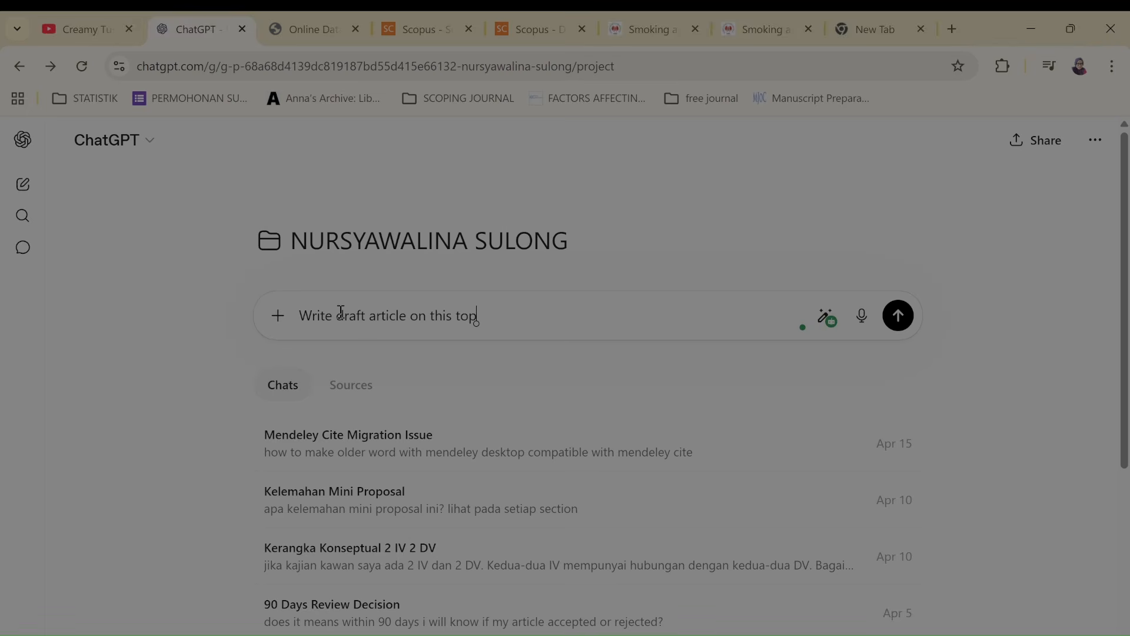
pyautogui.write('ic:')
pyautogui.hotkey('ctrl', 'v')
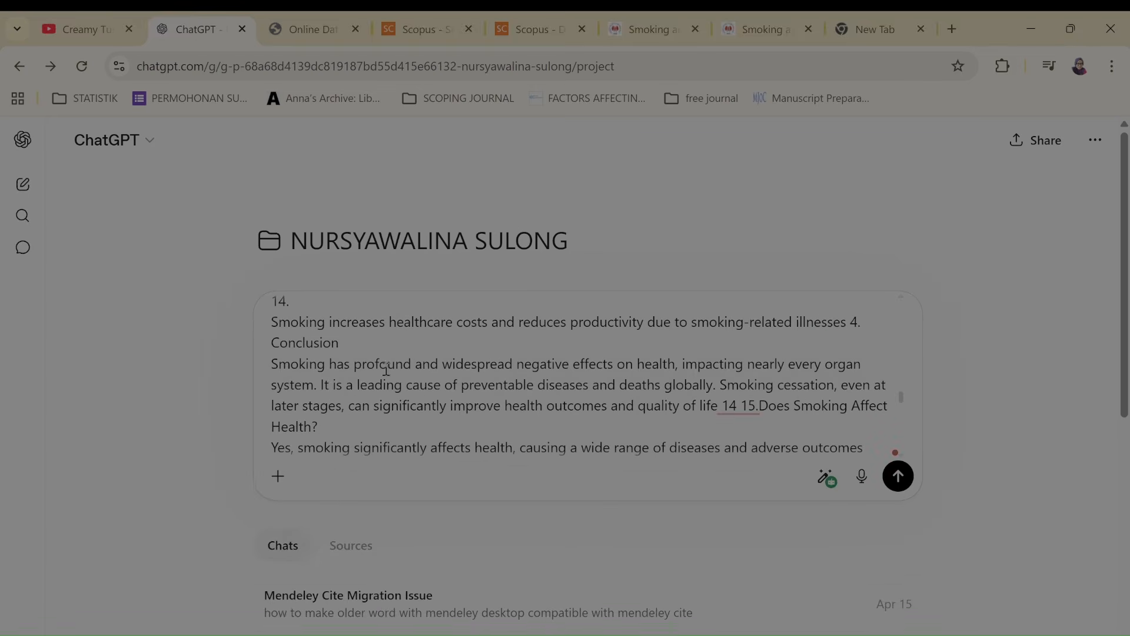
pyautogui.click(899, 477)
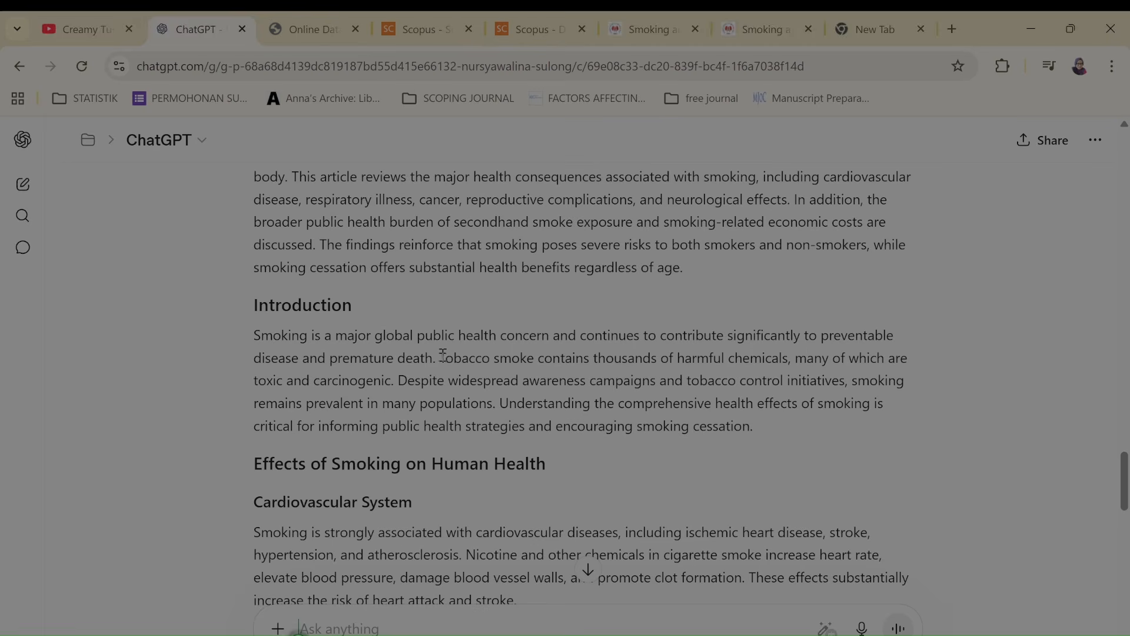
# Quote the Introduction sentence on harmful chemicals in tobacco smoke and send the prompt "find report or current research articles for me to cite"
pyautogui.moveTo(440, 358); pyautogui.dragTo(408, 380)
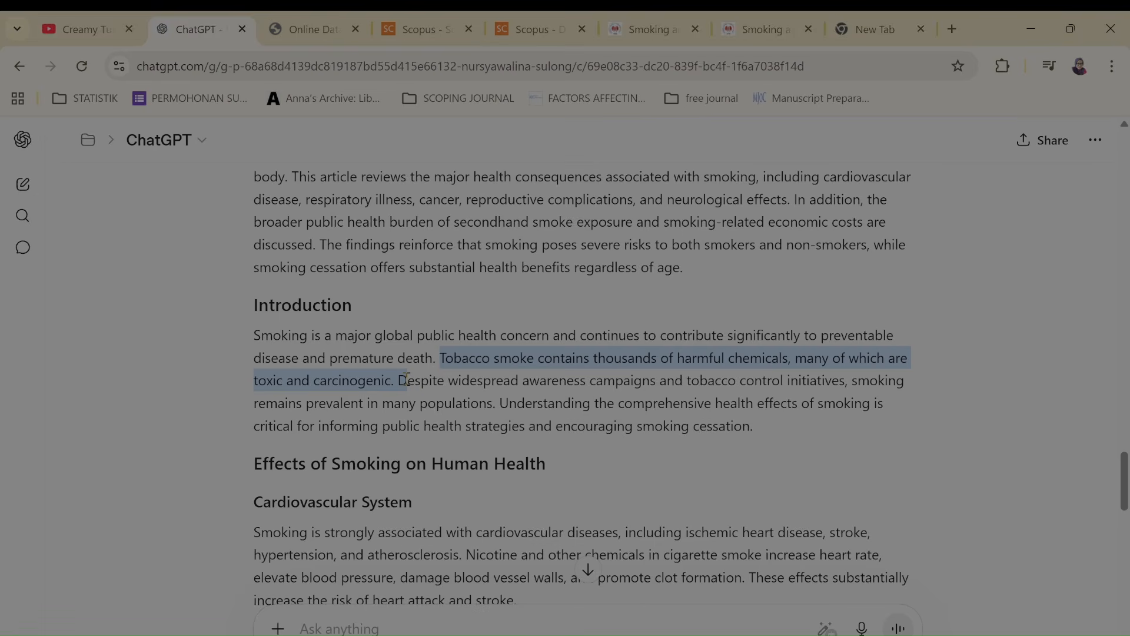
pyautogui.moveTo(408, 380); pyautogui.dragTo(396, 377)
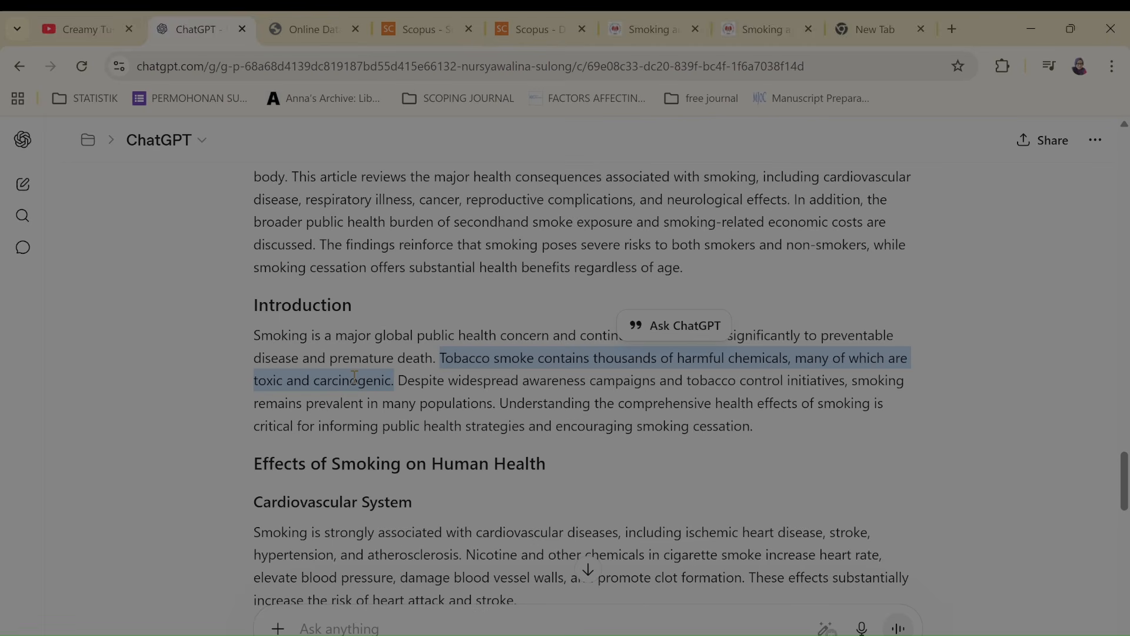
pyautogui.click(649, 327)
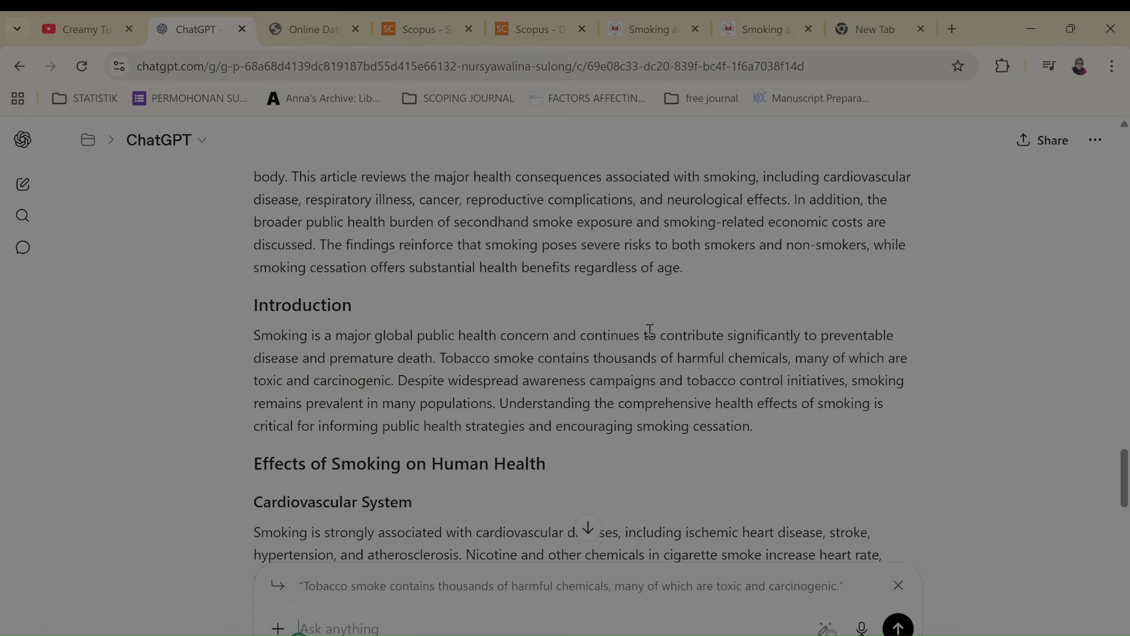
pyautogui.write('find report')
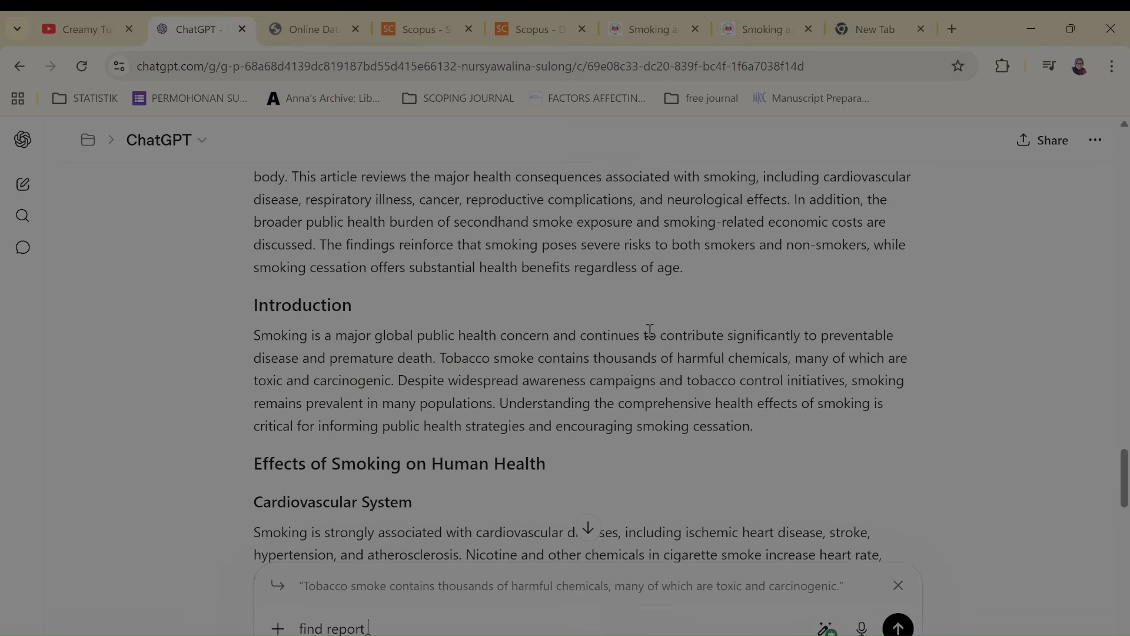
pyautogui.write(' or current research article')
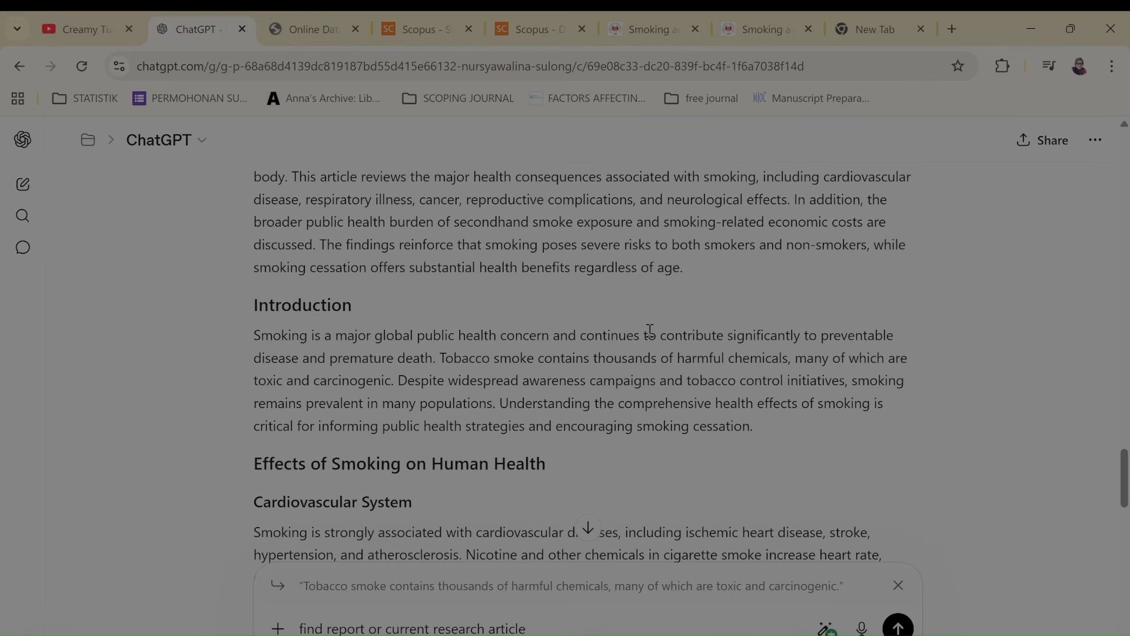
pyautogui.write('s for me to cite')
pyautogui.press('Return')
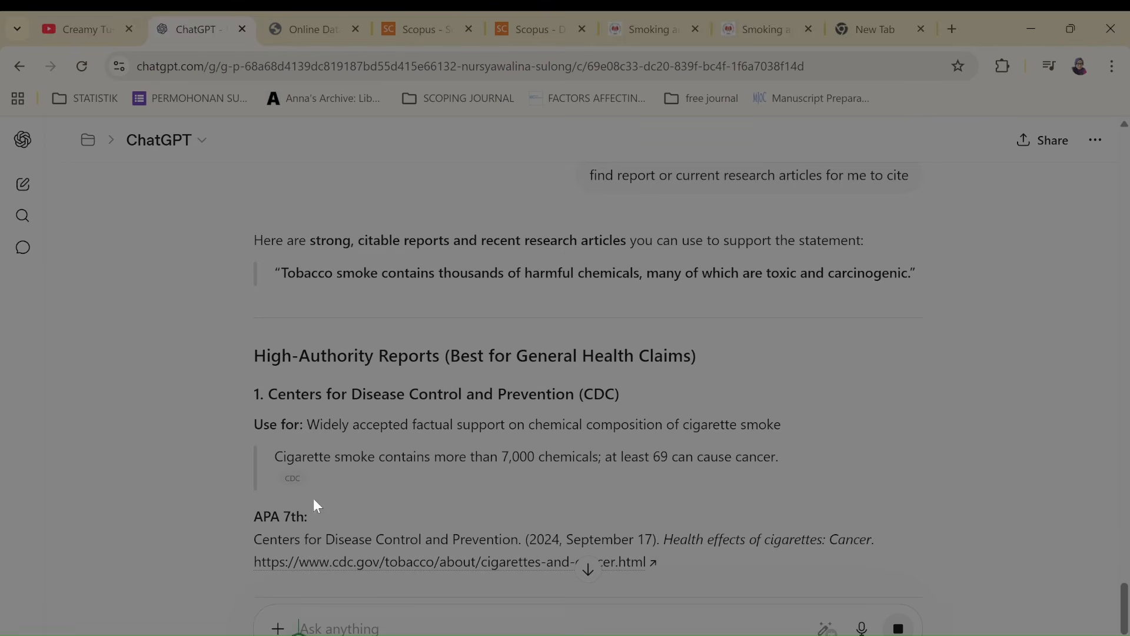
# Examine the CDC source preview and the other suggested references, and return to the draft article's Abstract and Introduction
pyautogui.moveTo(293, 496)
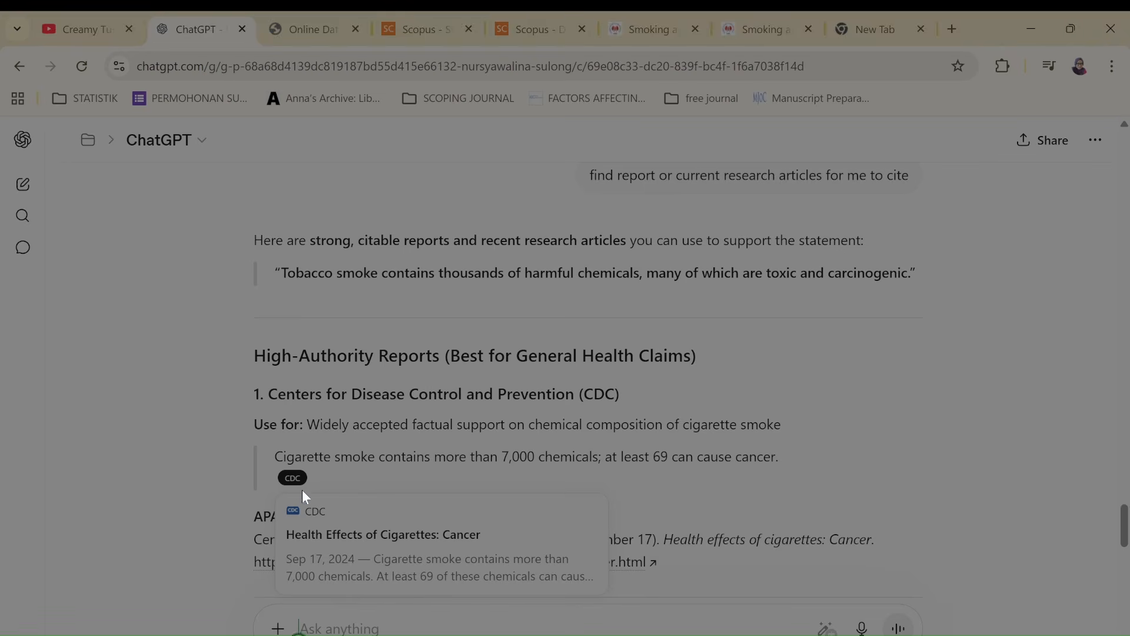
pyautogui.scroll(-2, 302, 468)
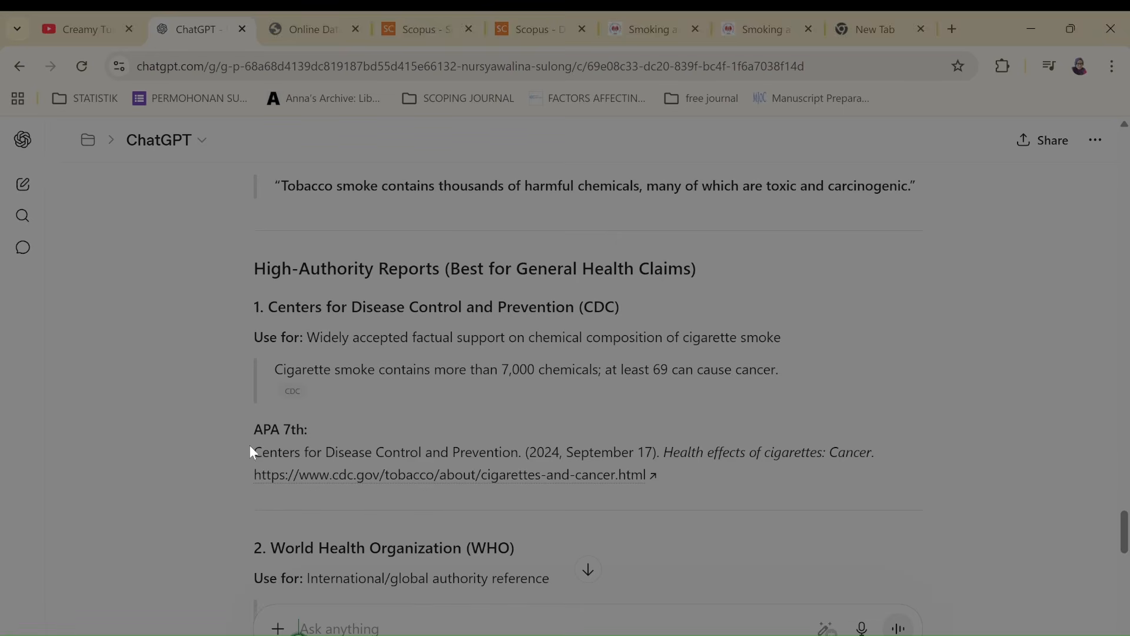
pyautogui.scroll(-8, 433, 473)
pyautogui.scroll(20, 433, 473)
pyautogui.scroll(15, 426, 489)
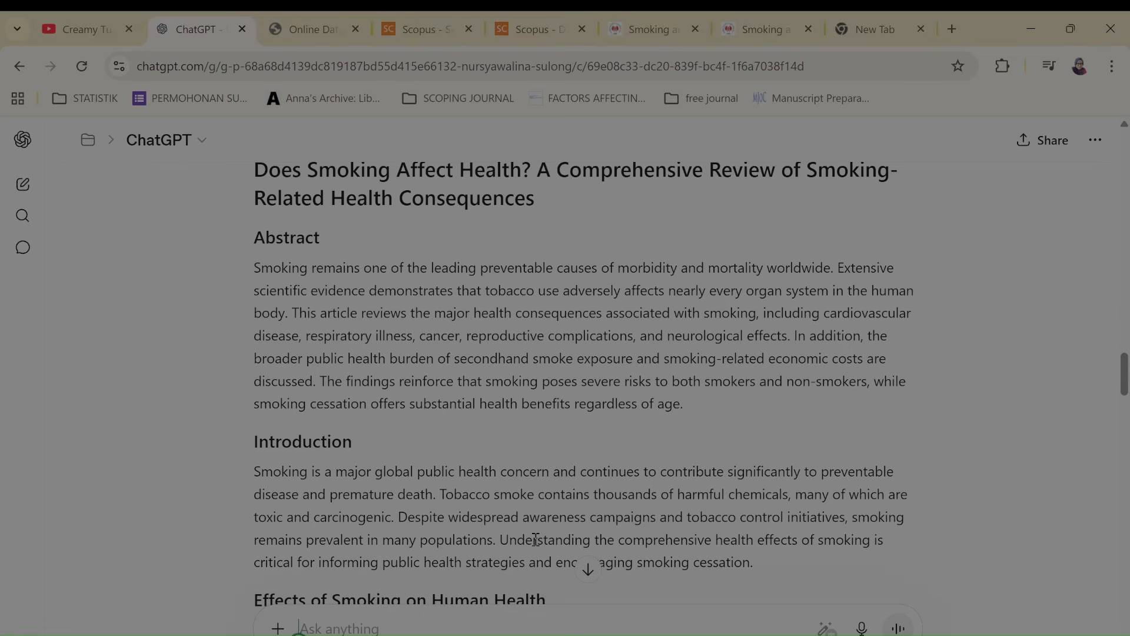
pyautogui.scroll(-2, 536, 539)
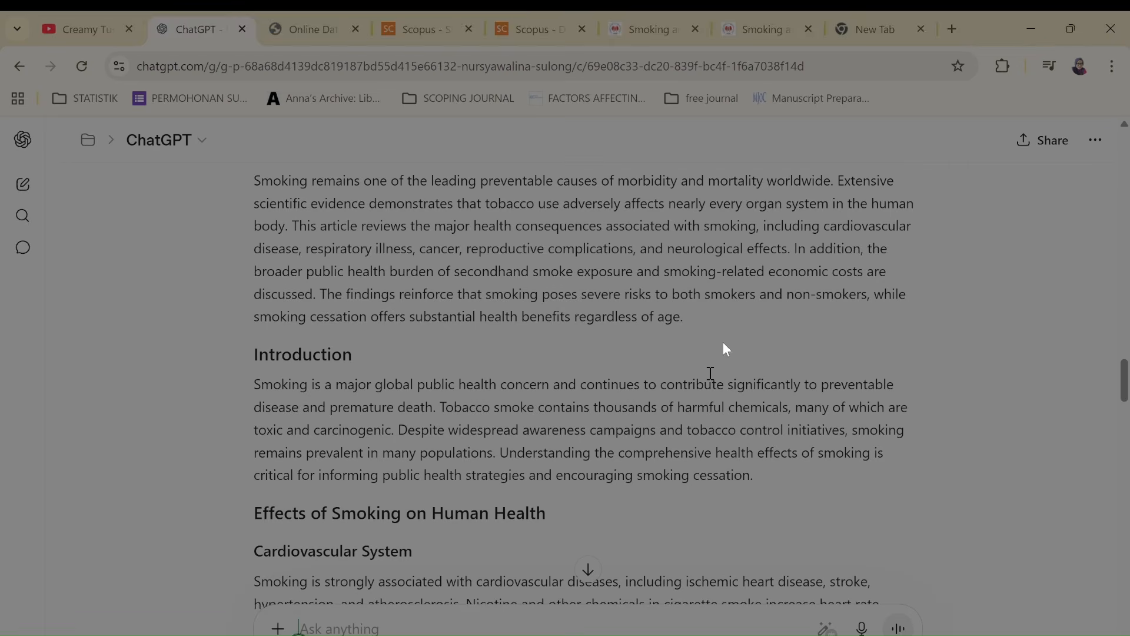
# Close the duplicate page of the article "Smoking and Chronic Kidney Disease" and show its remaining copy
pyautogui.moveTo(752, 37)
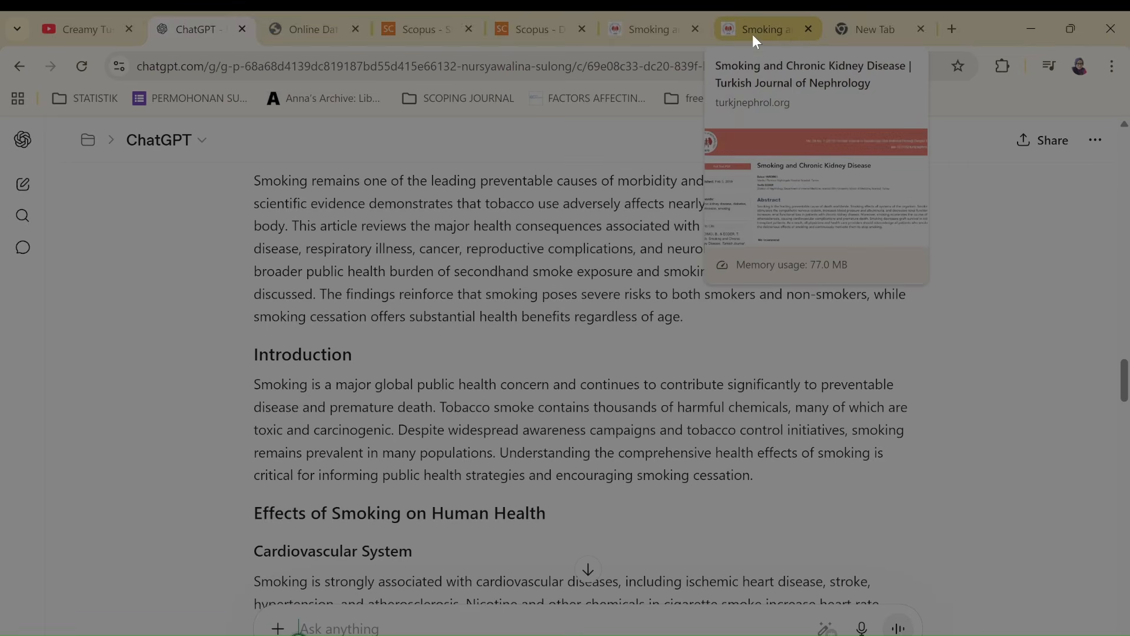
pyautogui.click(786, 33)
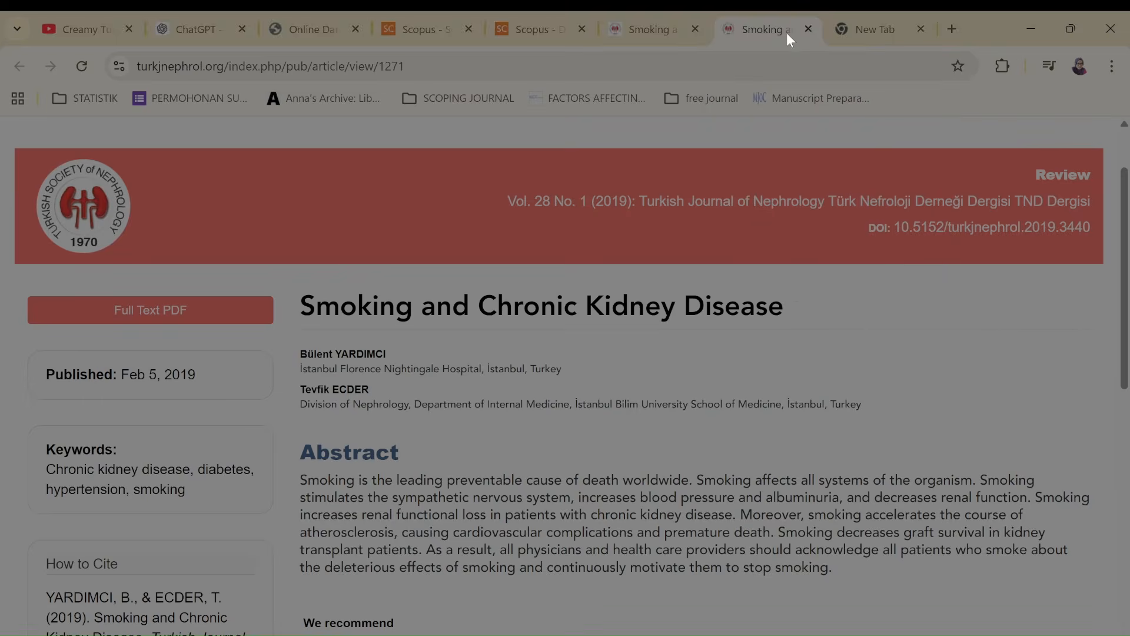
pyautogui.click(808, 28)
pyautogui.click(703, 30)
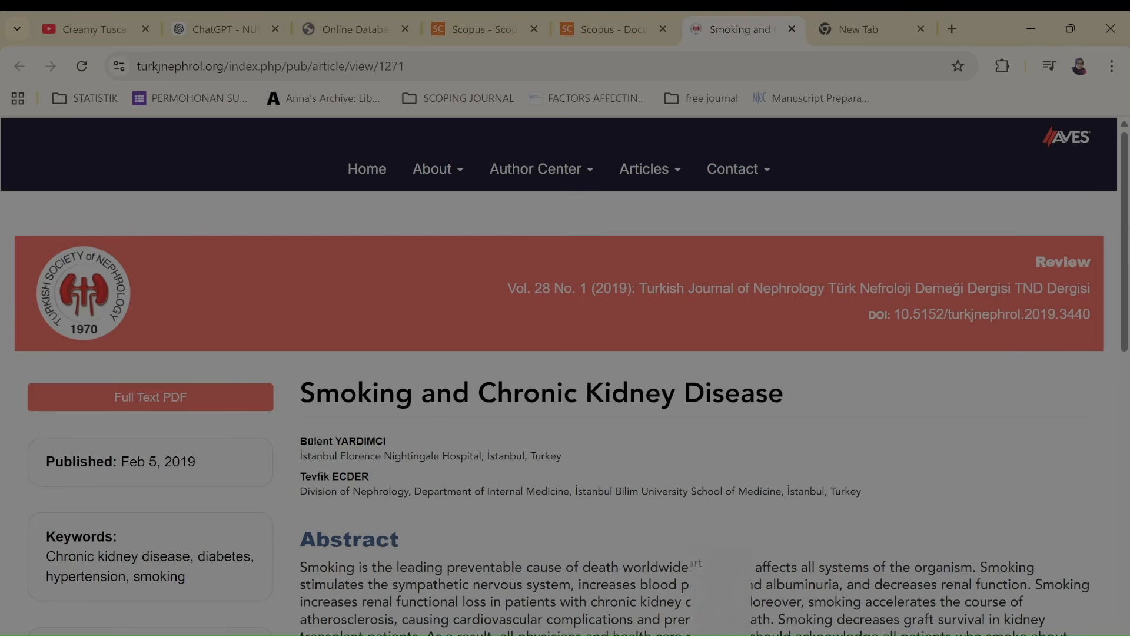
# Switch to Claude and send the question "Does smoking affect health?" in a new chat
pyautogui.click(848, 633)
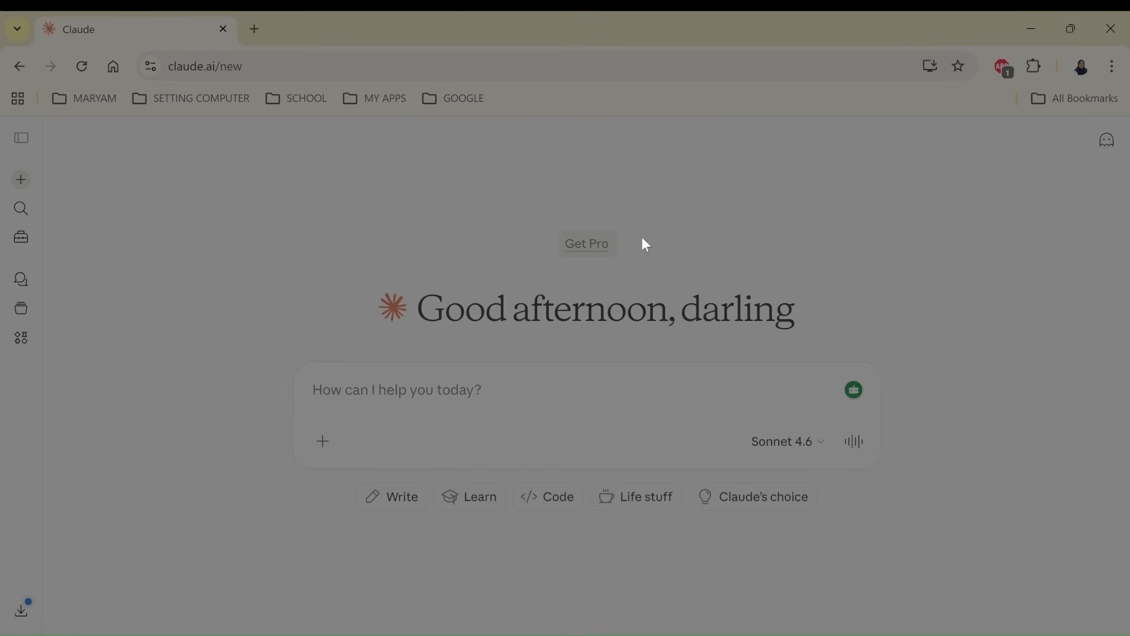
pyautogui.click(496, 386)
pyautogui.write('Does')
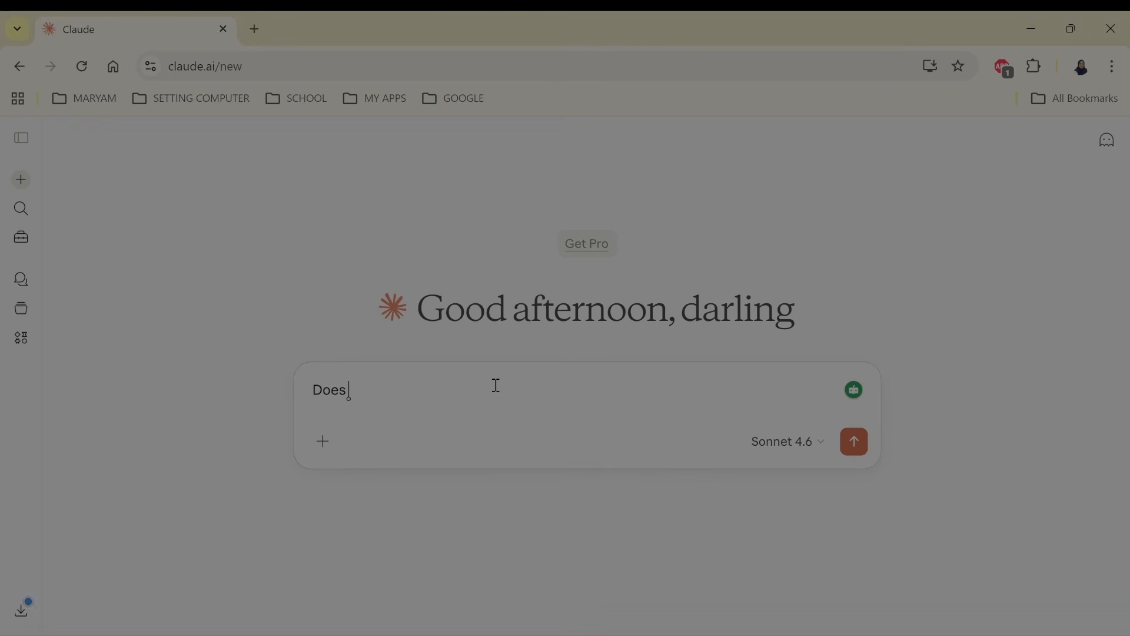
pyautogui.write(' smoking affect health?')
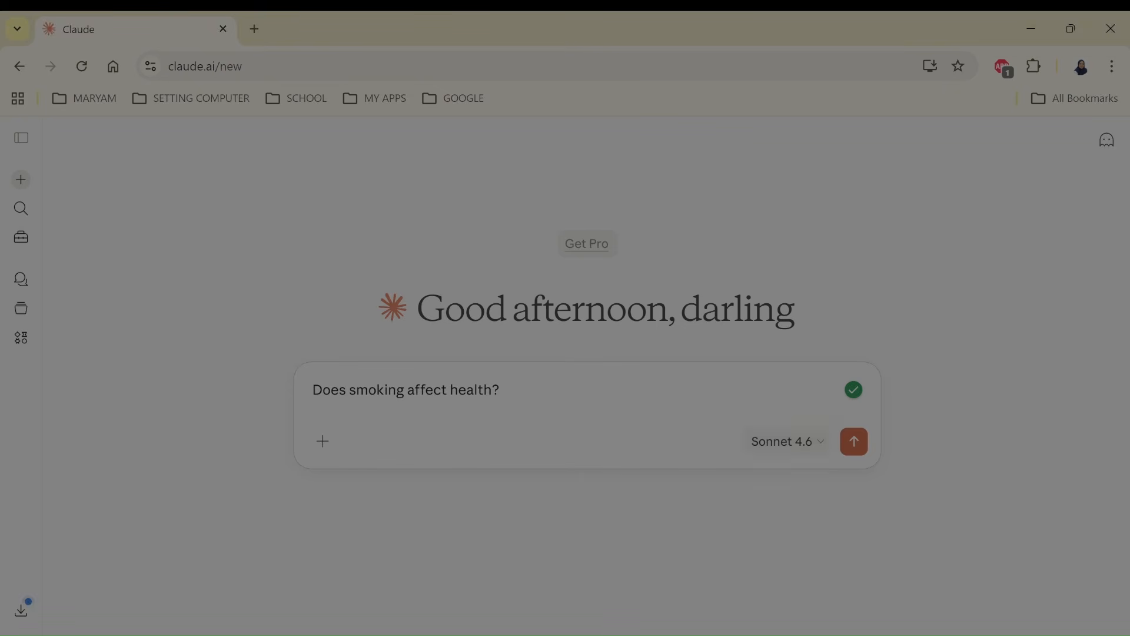
pyautogui.click(853, 448)
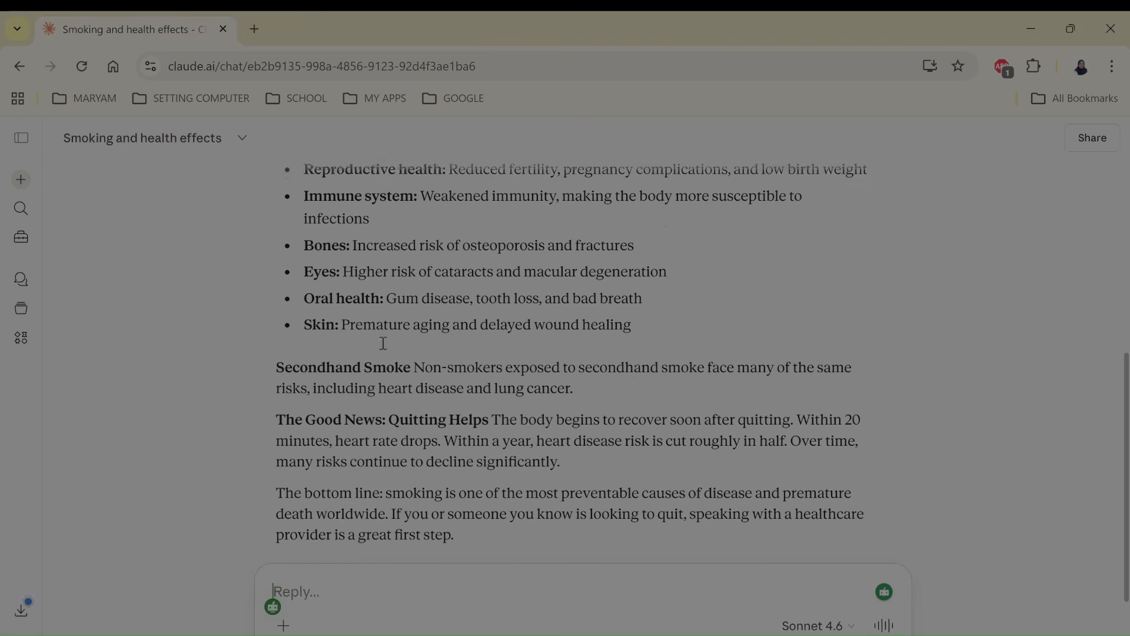
# Review the answer and send "can you write systematic literature review article based on my question just now? complete with accurate citation"
pyautogui.scroll(15, 382, 342)
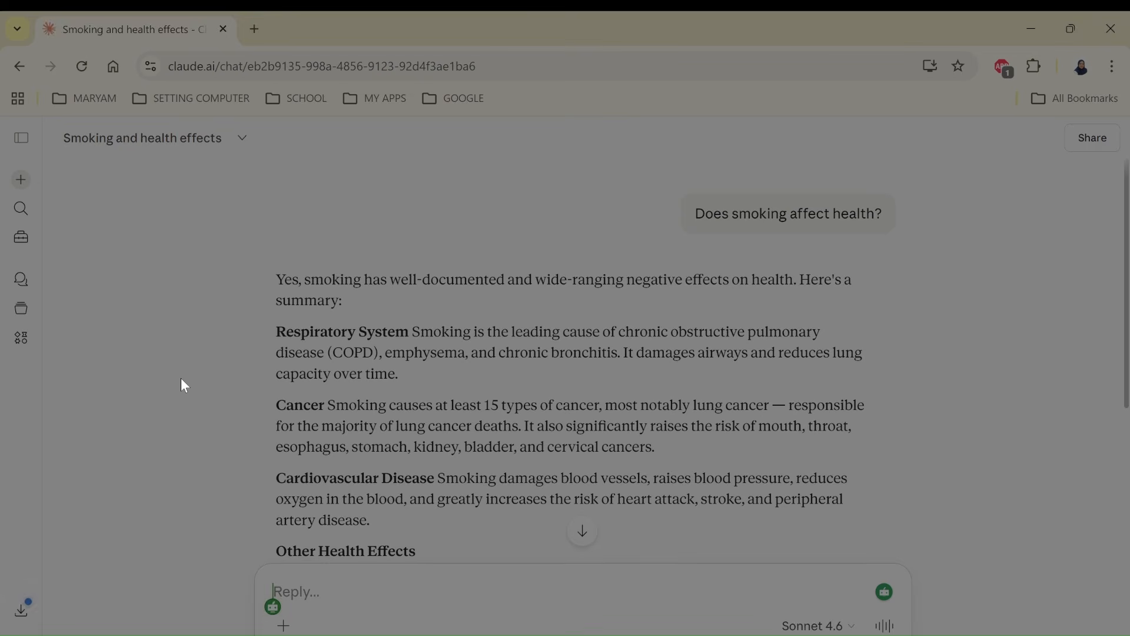
pyautogui.scroll(-2, 317, 556)
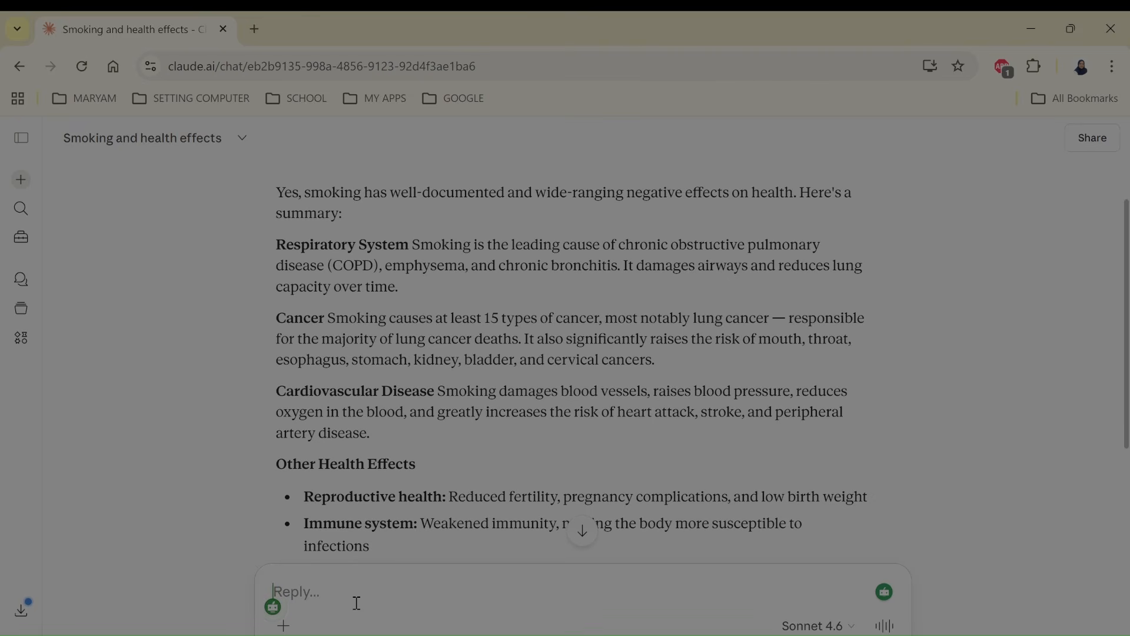
pyautogui.write('can you write')
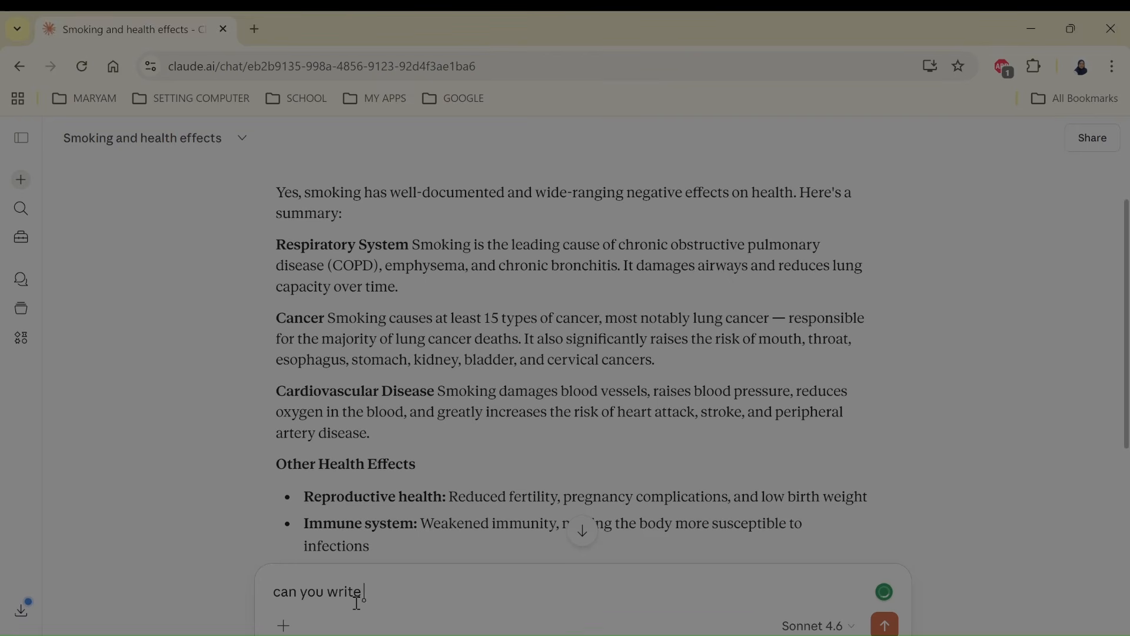
pyautogui.write(' systematic literature re')
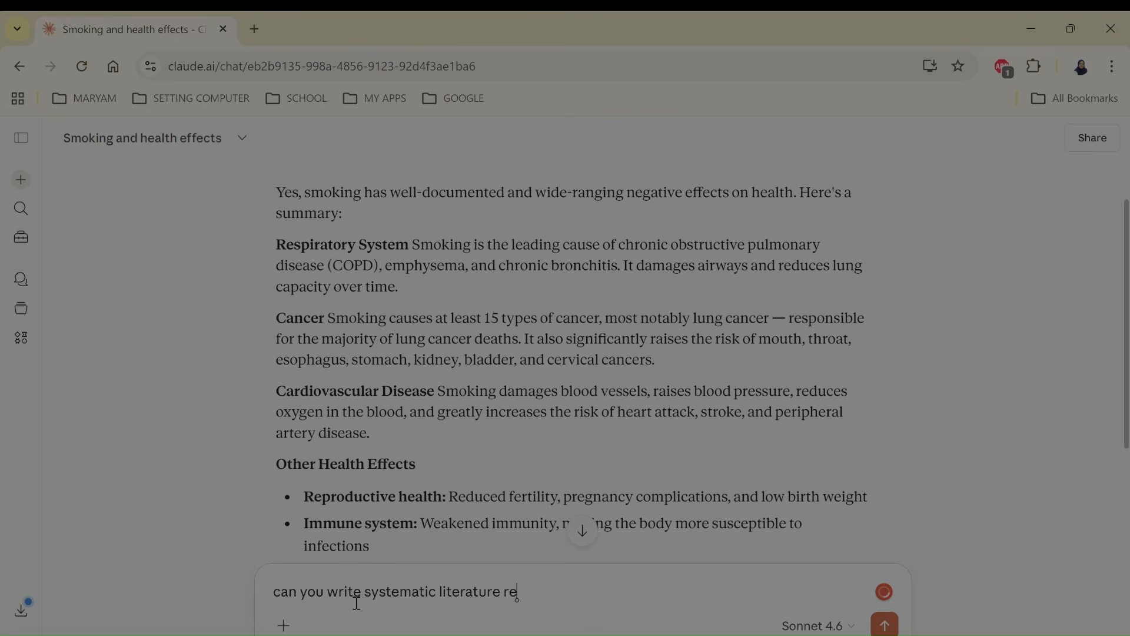
pyautogui.write('view article based o')
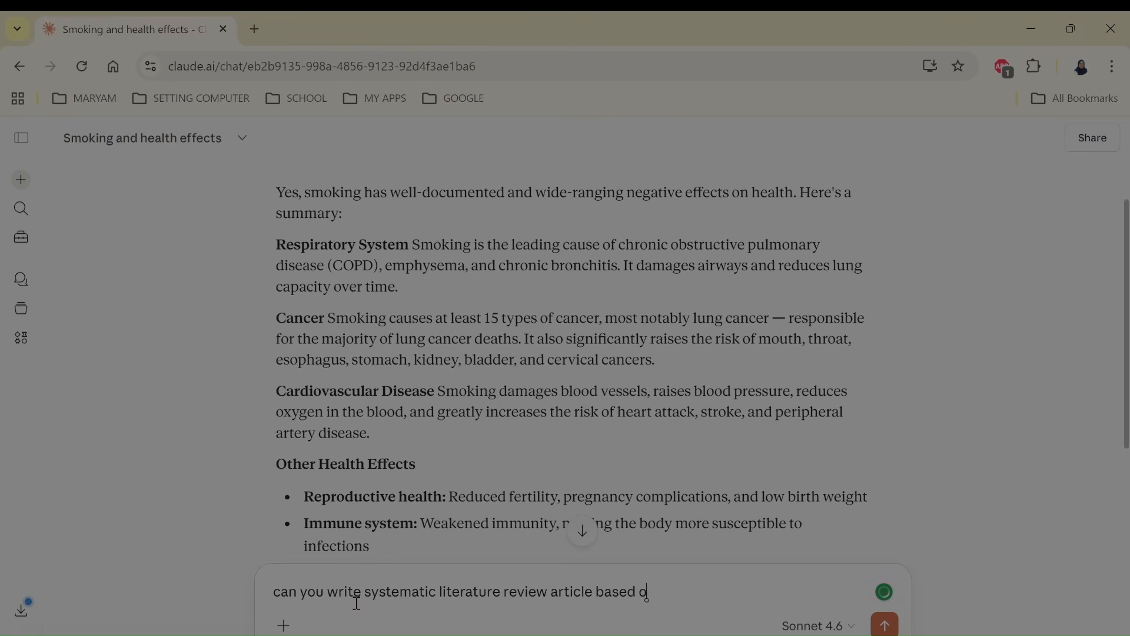
pyautogui.write('n my question j')
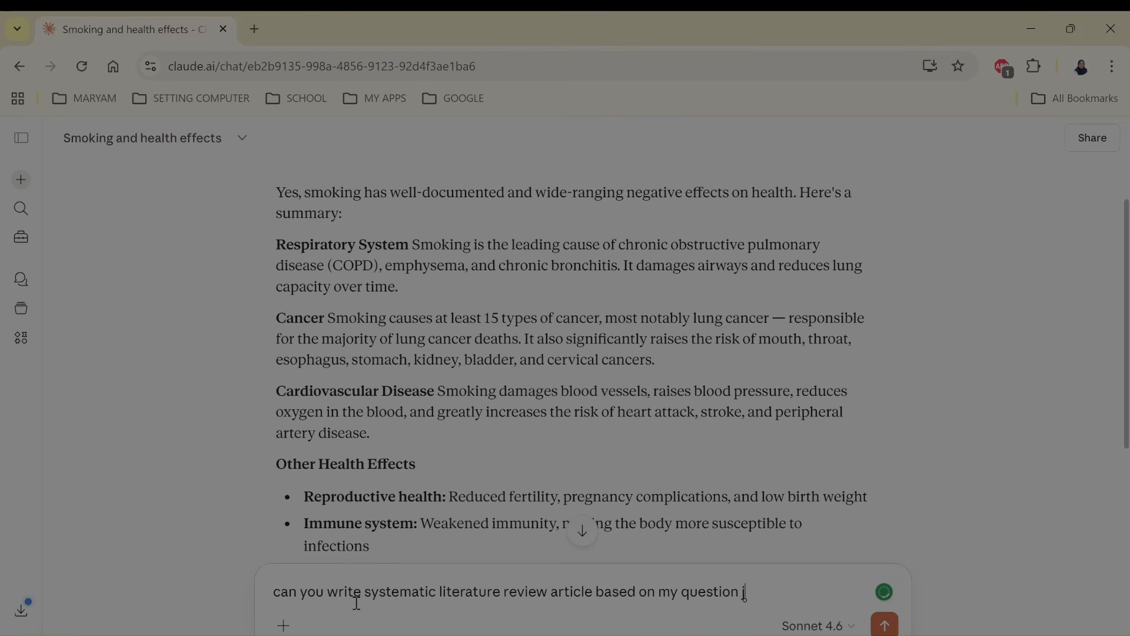
pyautogui.write('ust now? complete with ac')
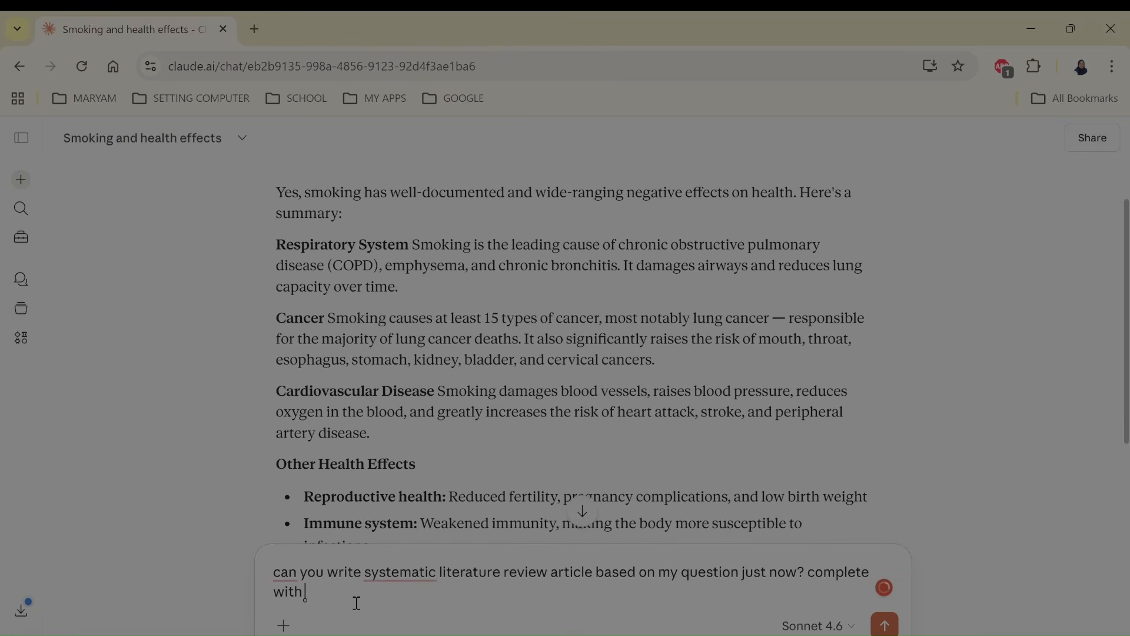
pyautogui.write('curate citation')
pyautogui.click(884, 624)
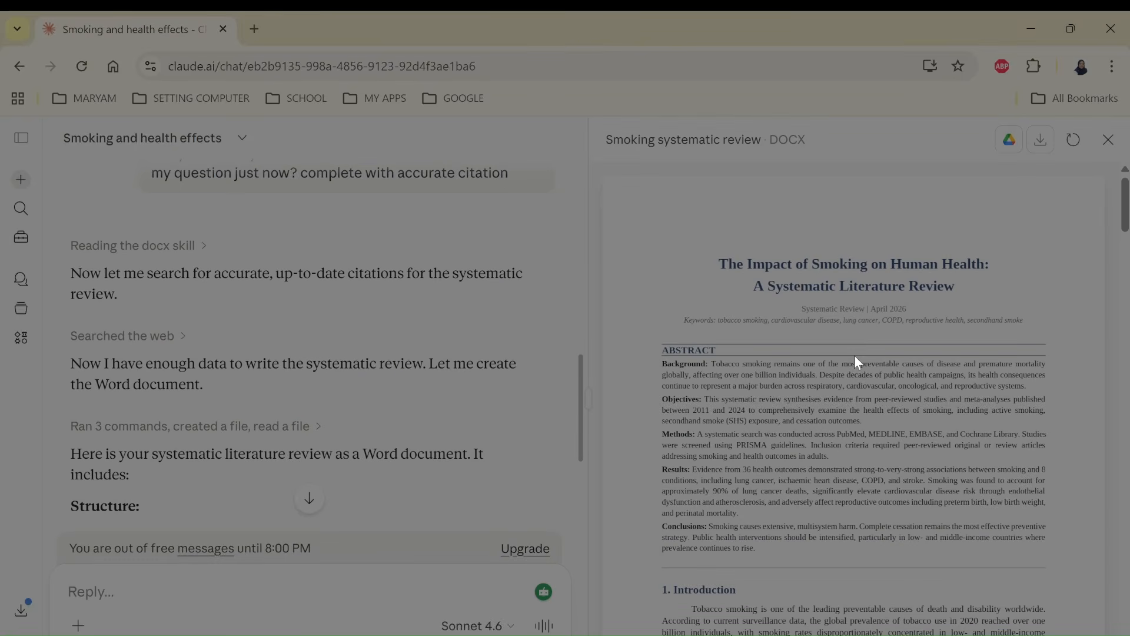
# Examine the generated systematic review document on smoking, from its abstract and introduction to the conclusion, including the in-text citations
pyautogui.scroll(-6, 855, 360)
pyautogui.scroll(3, 855, 361)
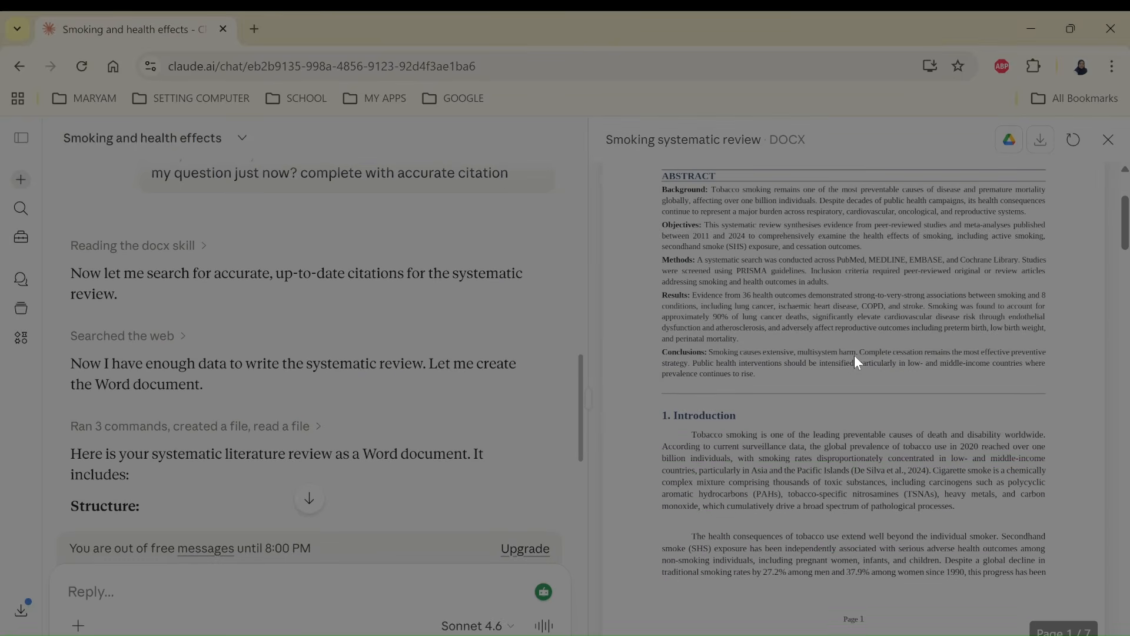
pyautogui.scroll(3, 762, 474)
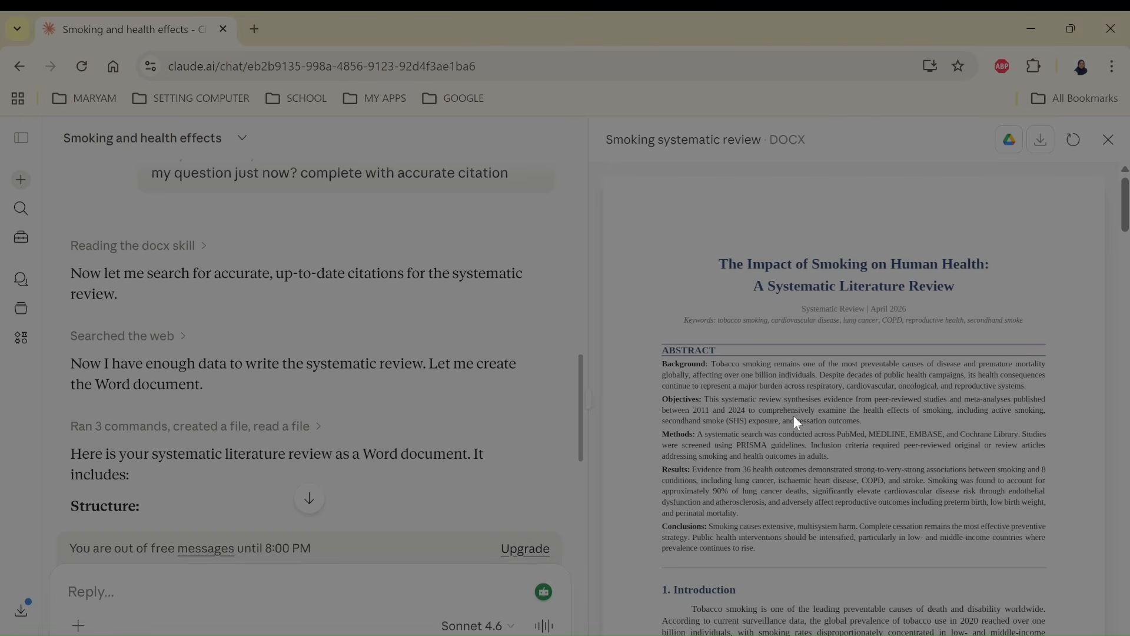
pyautogui.scroll(-10, 782, 415)
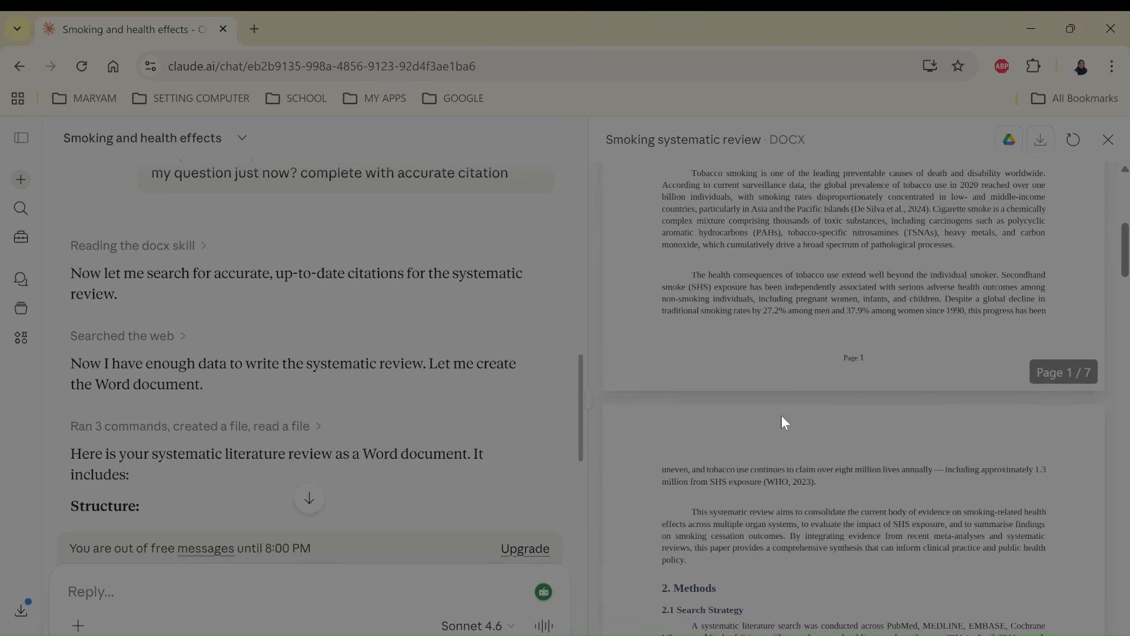
pyautogui.scroll(-20, 944, 486)
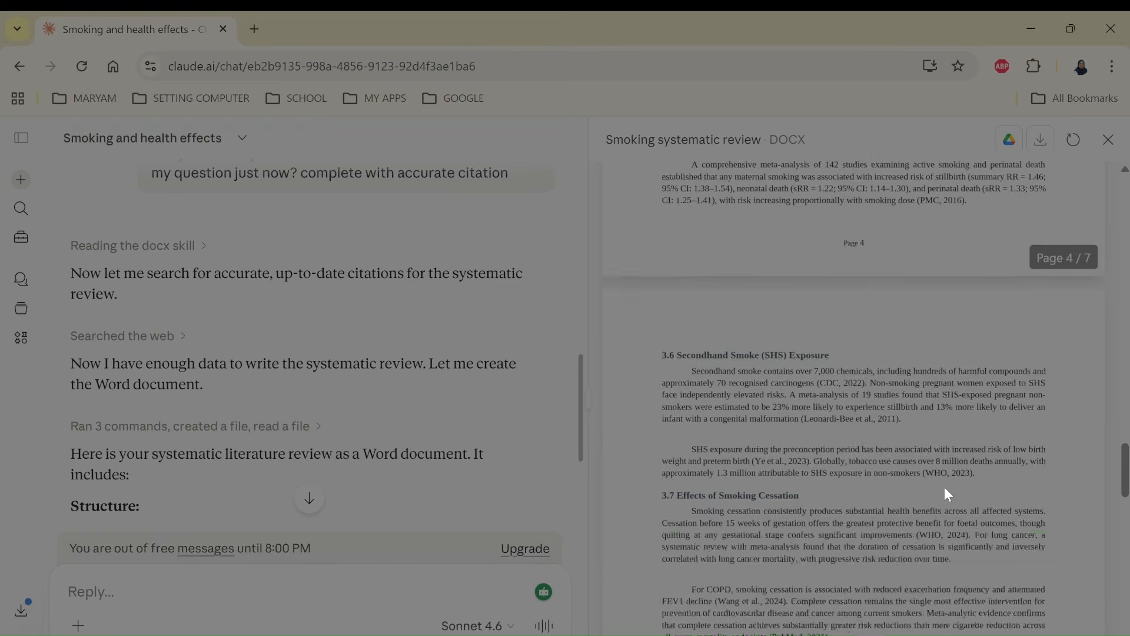
pyautogui.scroll(15, 946, 493)
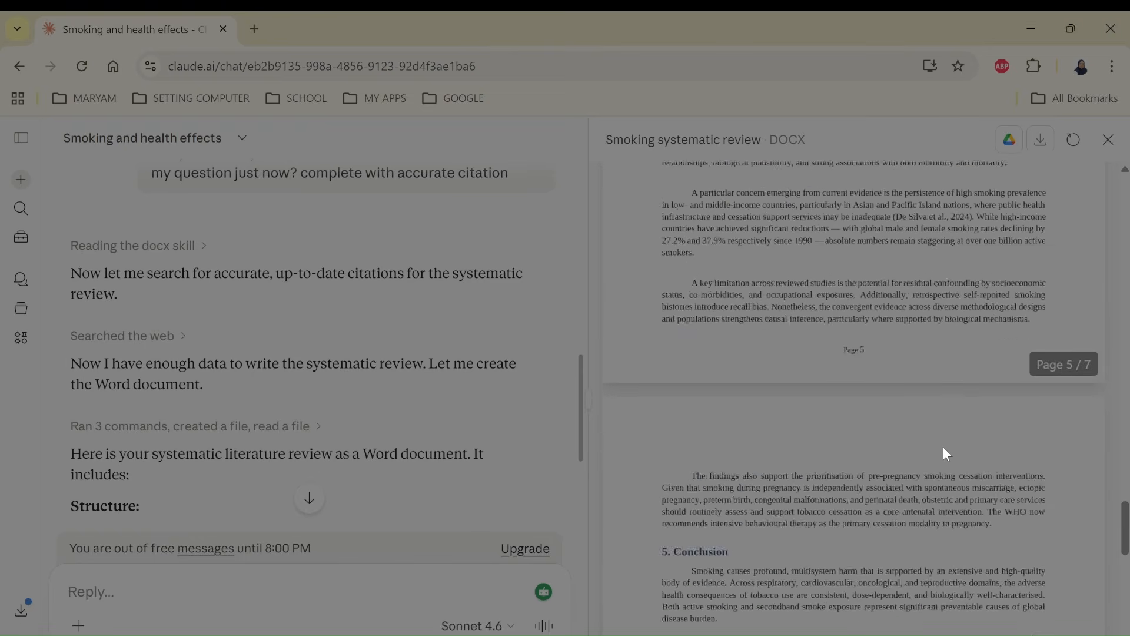
pyautogui.scroll(12, 943, 447)
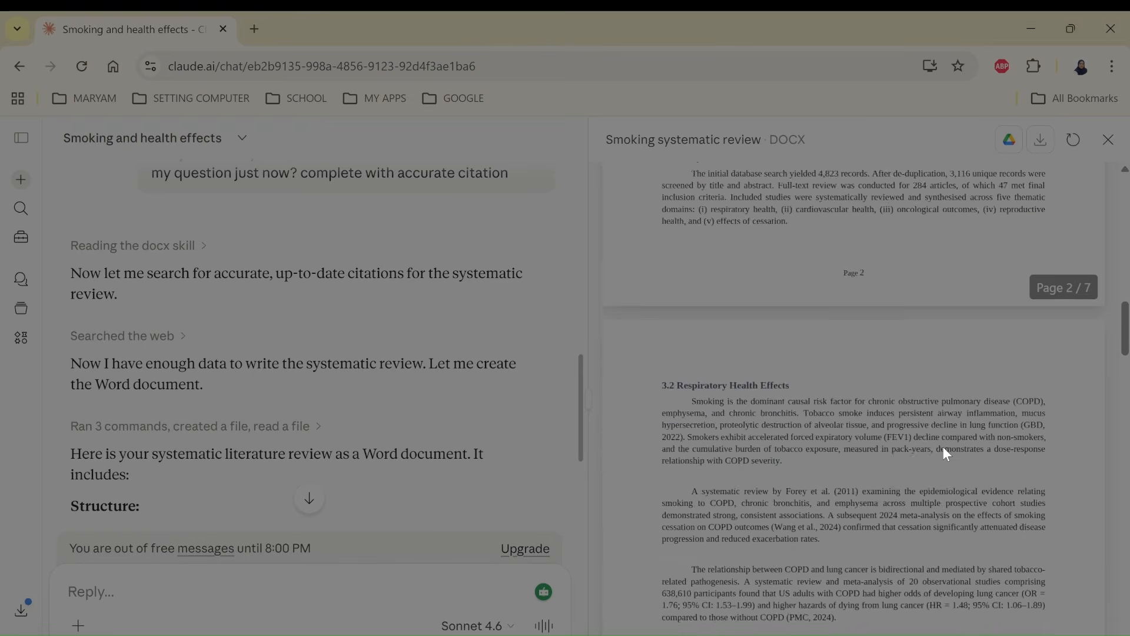
pyautogui.scroll(5, 941, 454)
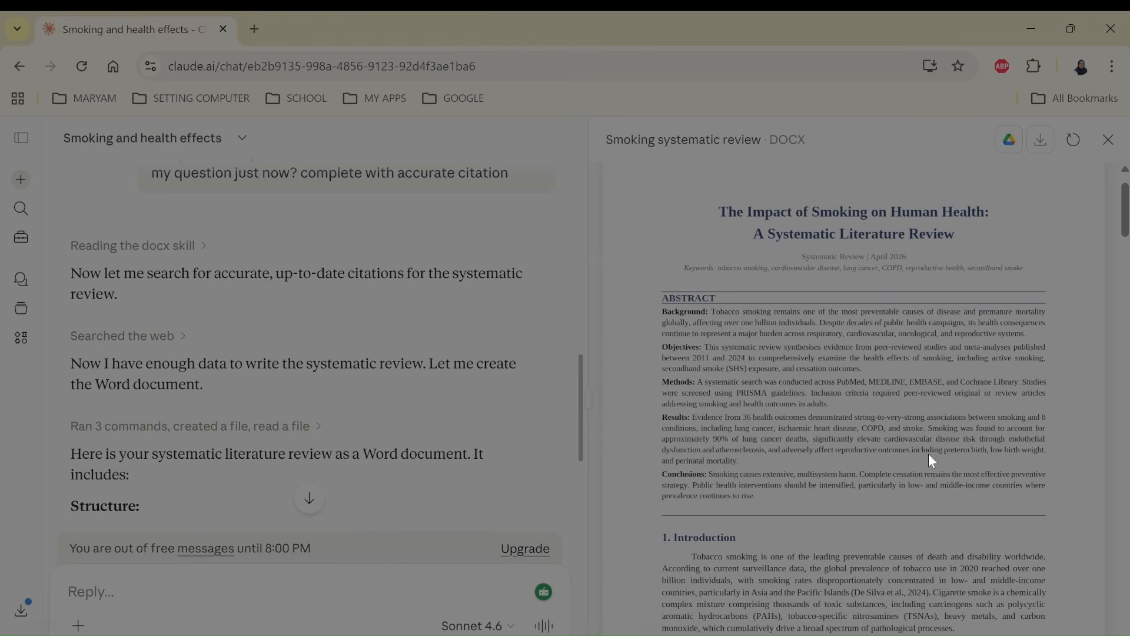
pyautogui.scroll(-5, 930, 457)
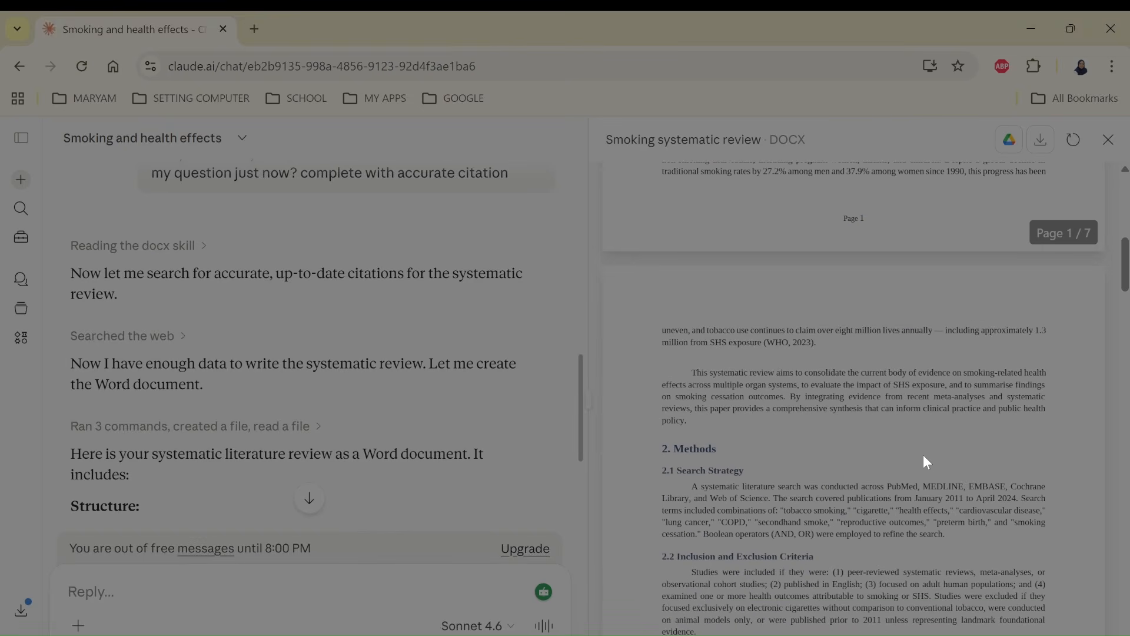
pyautogui.scroll(5, 919, 457)
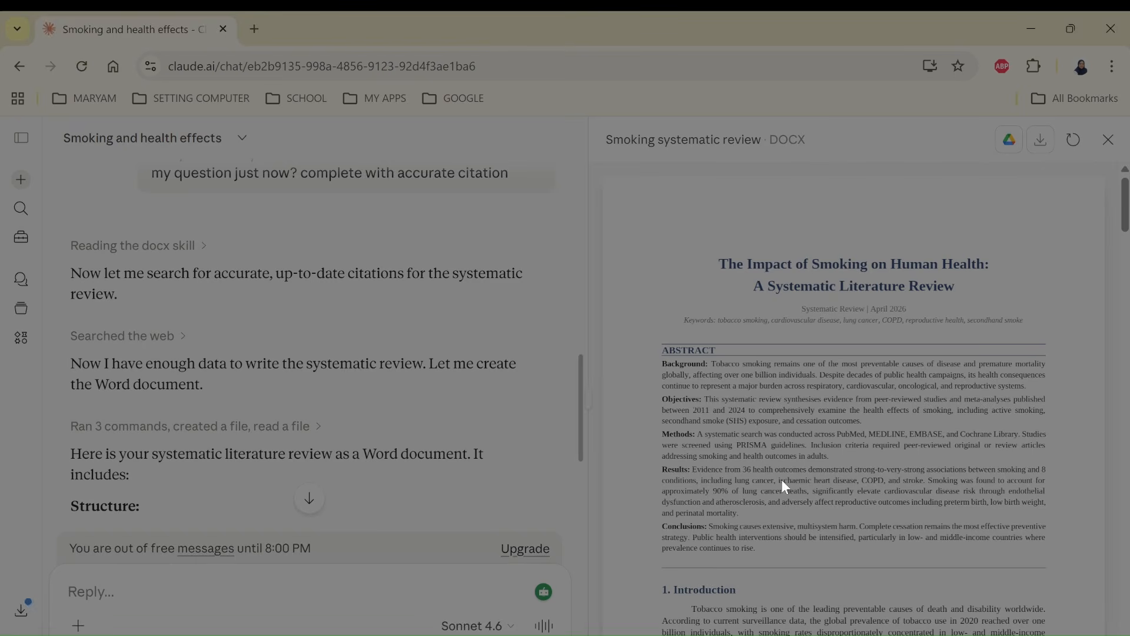
pyautogui.scroll(-5, 781, 479)
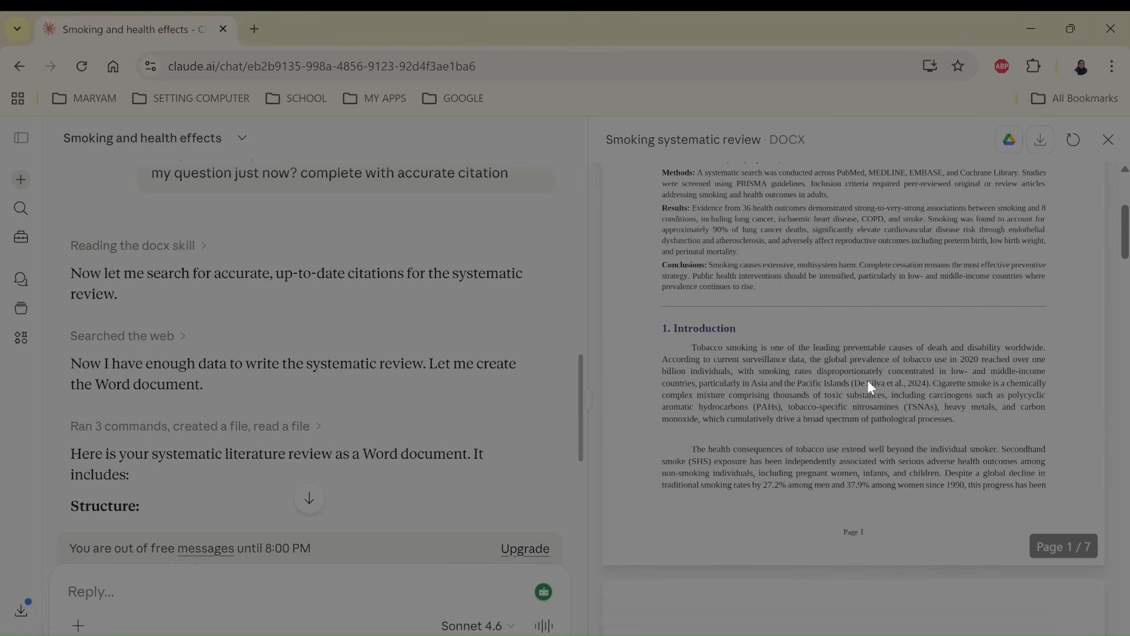
# Read the review's methods, study selection, respiratory and cardiovascular sections with their citations, and return to the title and abstract
pyautogui.scroll(-6, 824, 532)
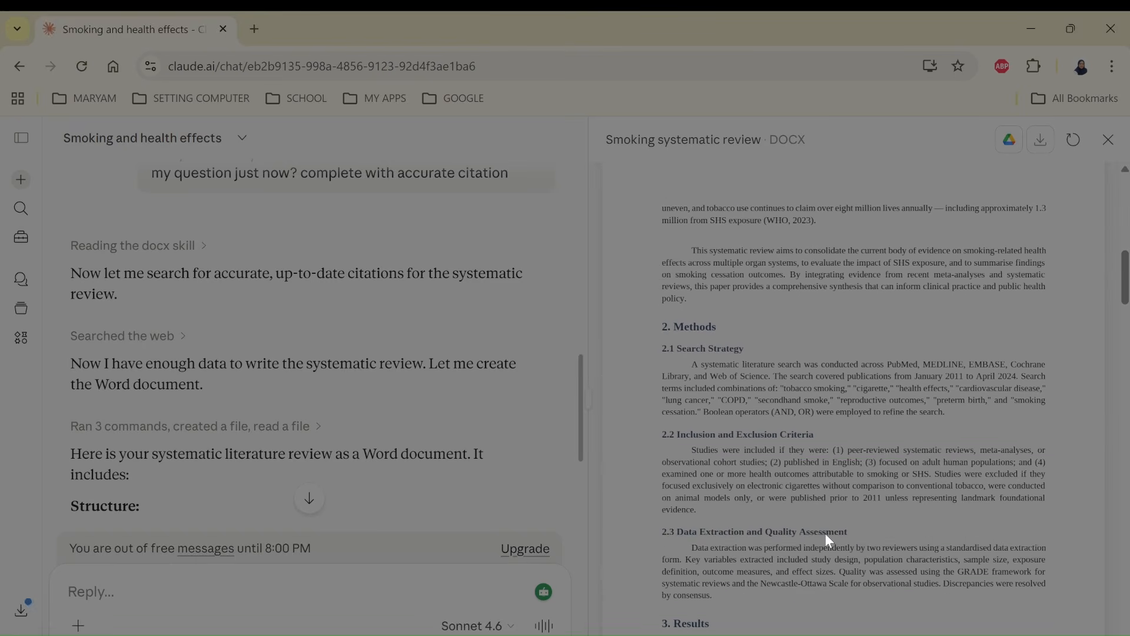
pyautogui.scroll(-3, 825, 534)
pyautogui.scroll(-3, 825, 534)
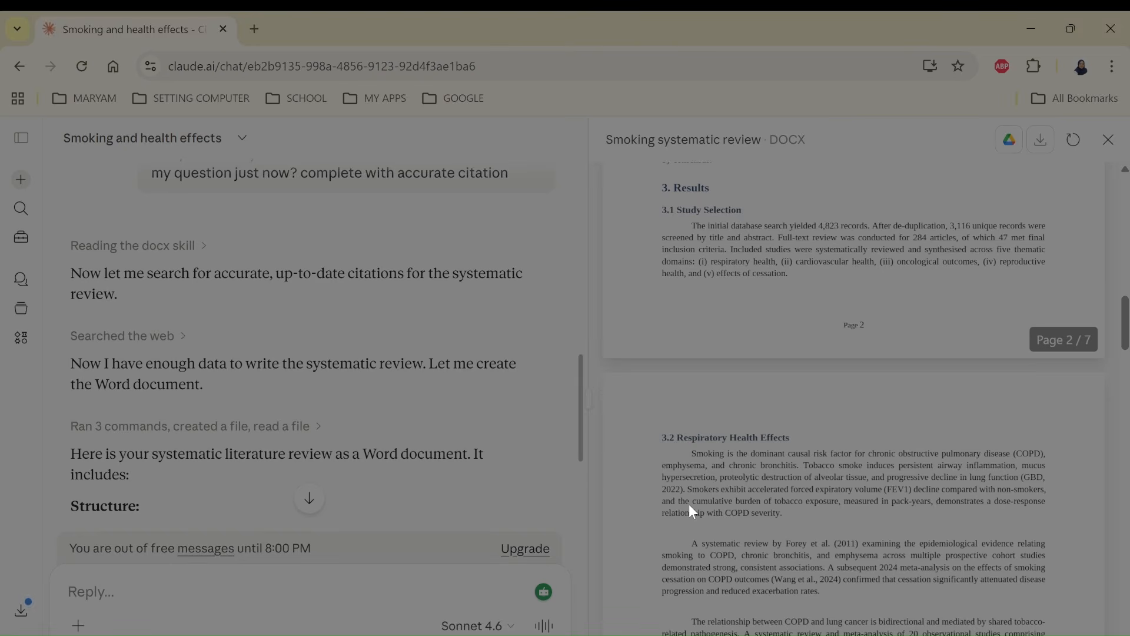
pyautogui.scroll(-3, 689, 504)
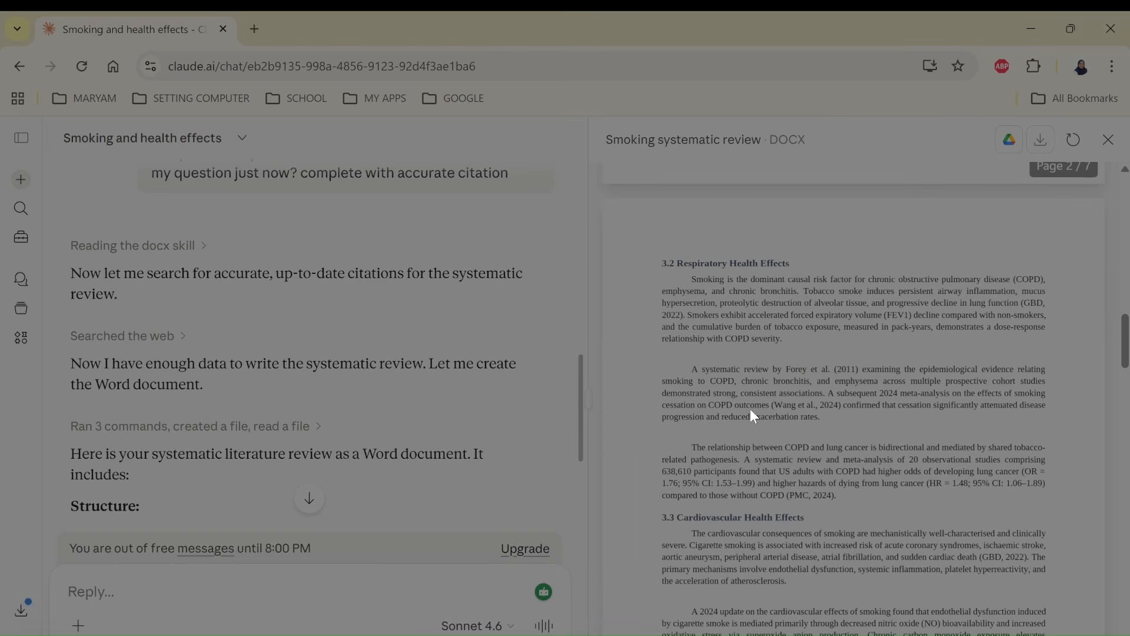
pyautogui.scroll(-3, 753, 497)
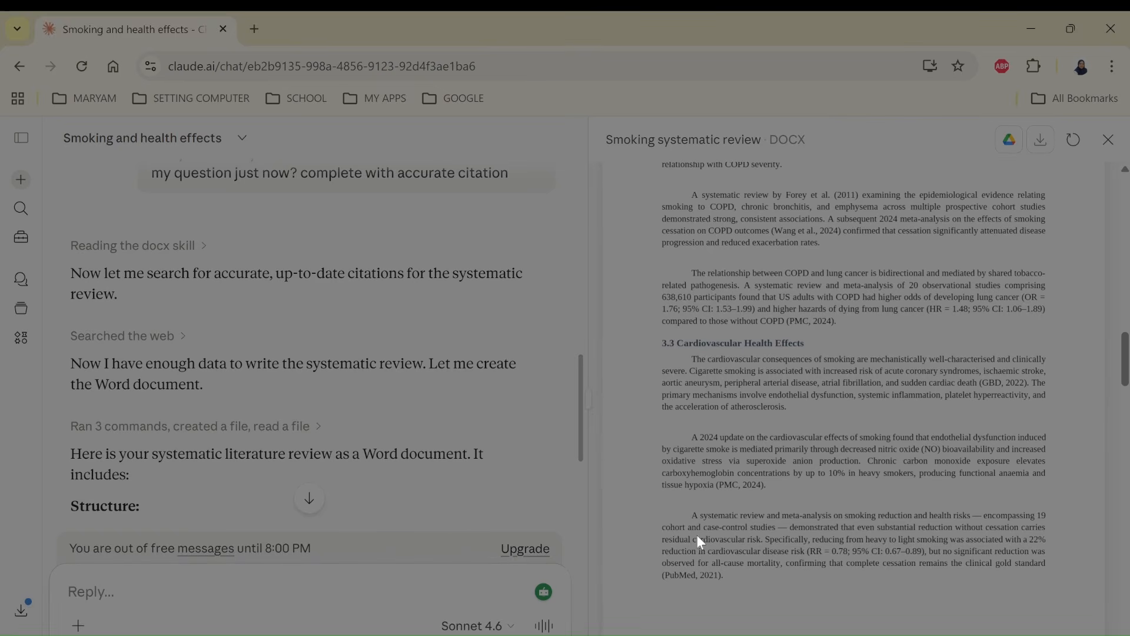
pyautogui.scroll(15, 740, 517)
pyautogui.scroll(2, 741, 517)
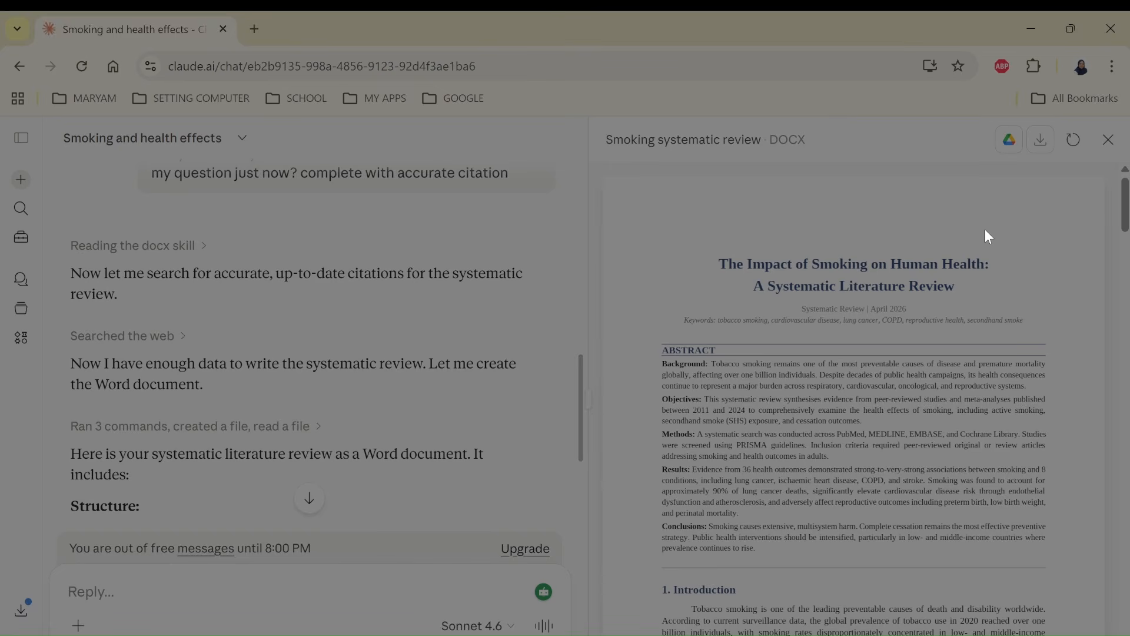
pyautogui.hotkey('alt', 'Tab')
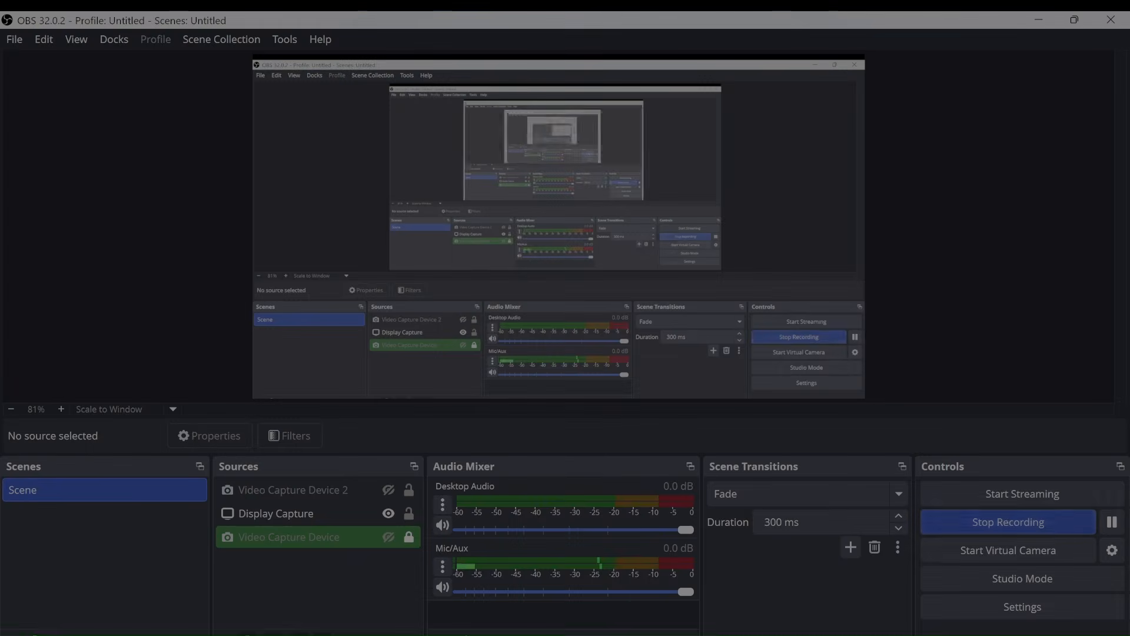